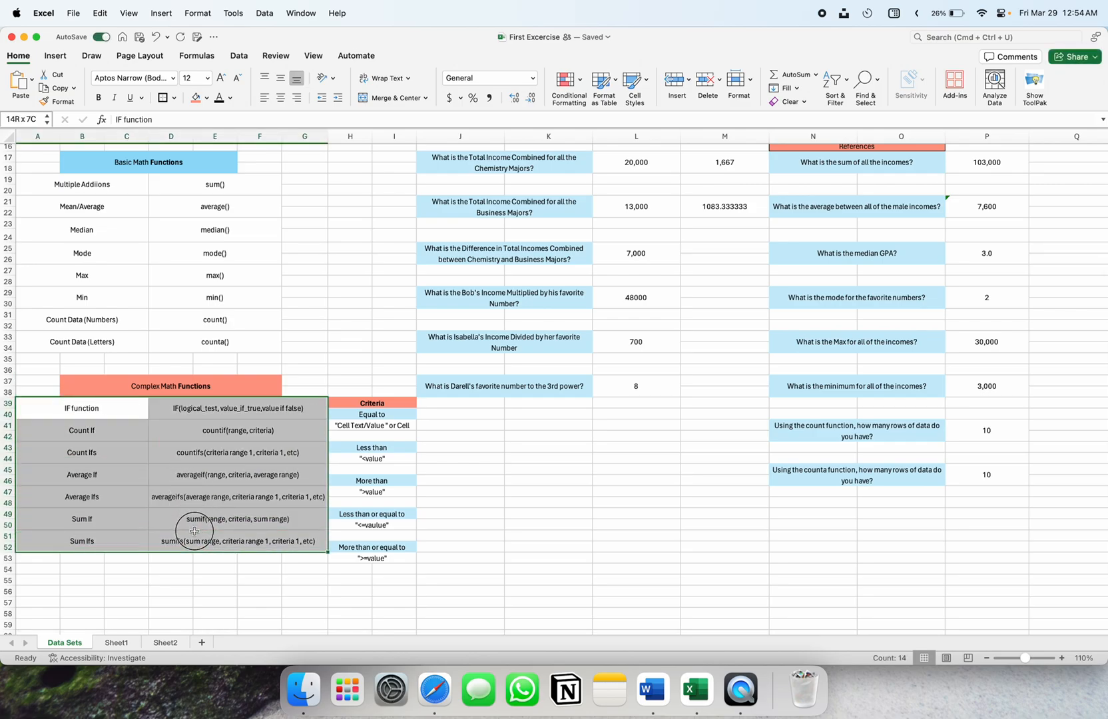
Review the COUNTIFS and IF syntax in the functions reference, leaving cell D39 unchanged
click(452, 524)
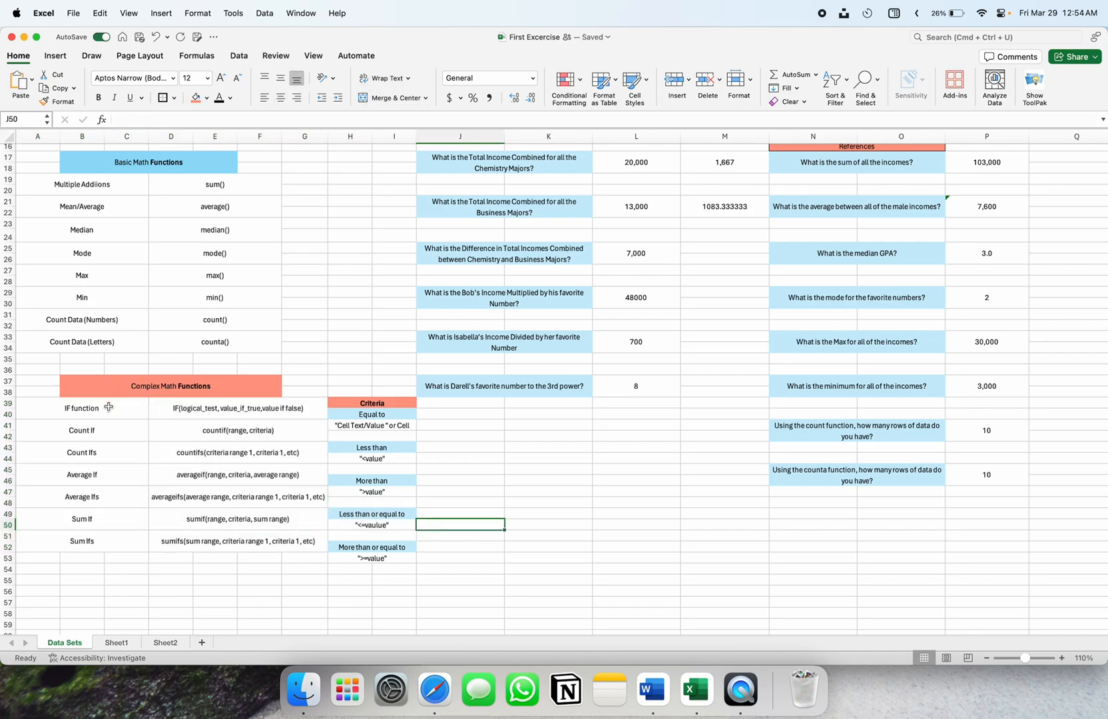
drag(99, 421, 114, 452)
click(235, 447)
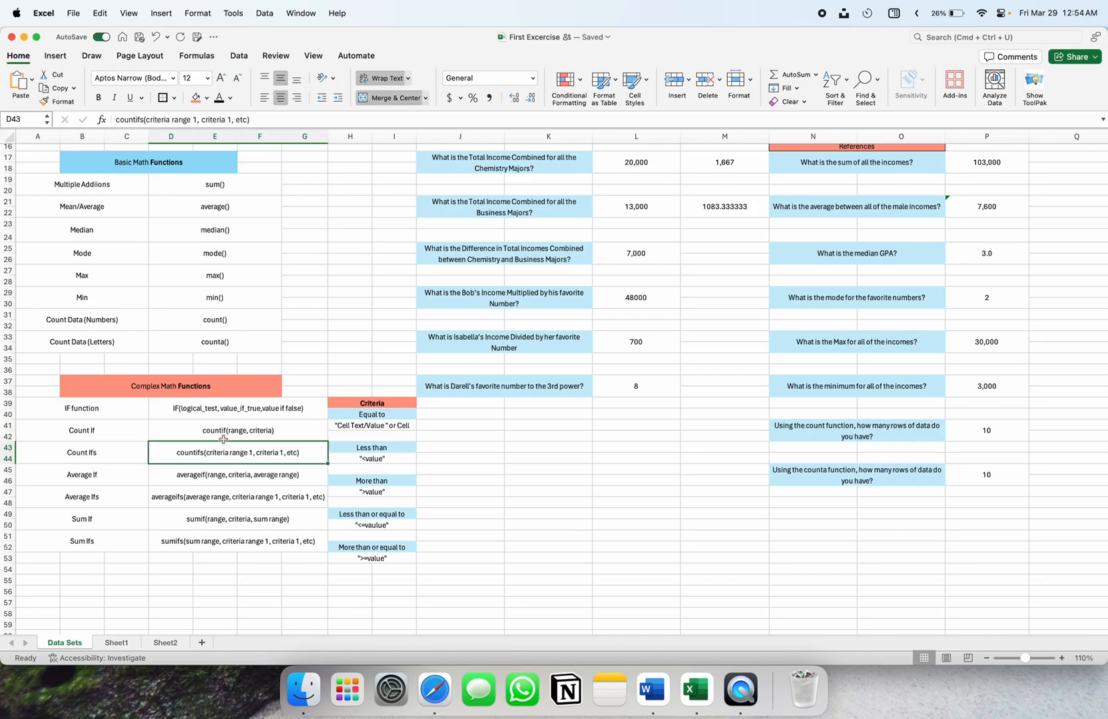
click(157, 426)
drag(111, 408, 241, 413)
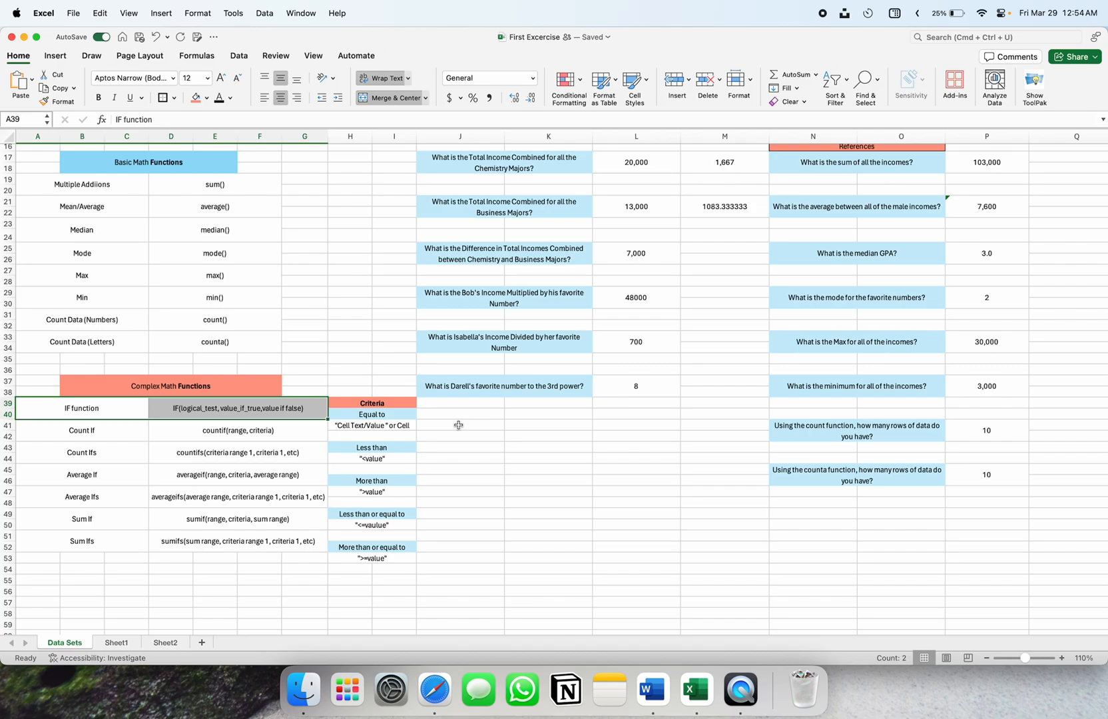
double_click(193, 408)
drag(181, 408, 217, 410)
click(313, 410)
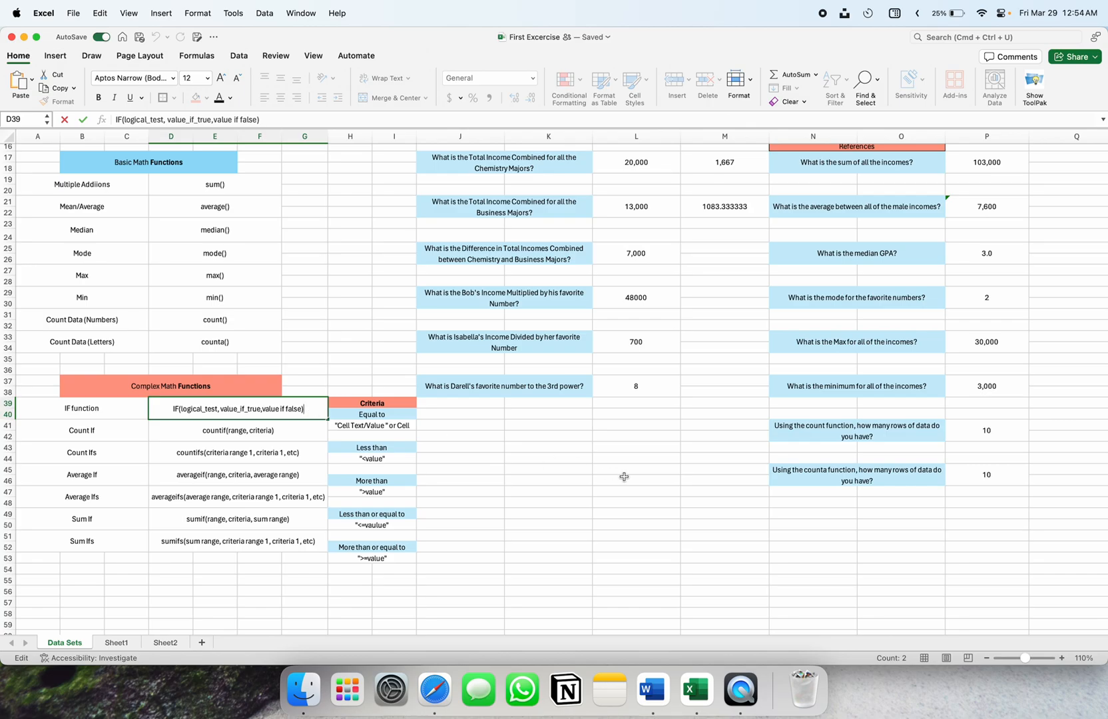
key(Escape)
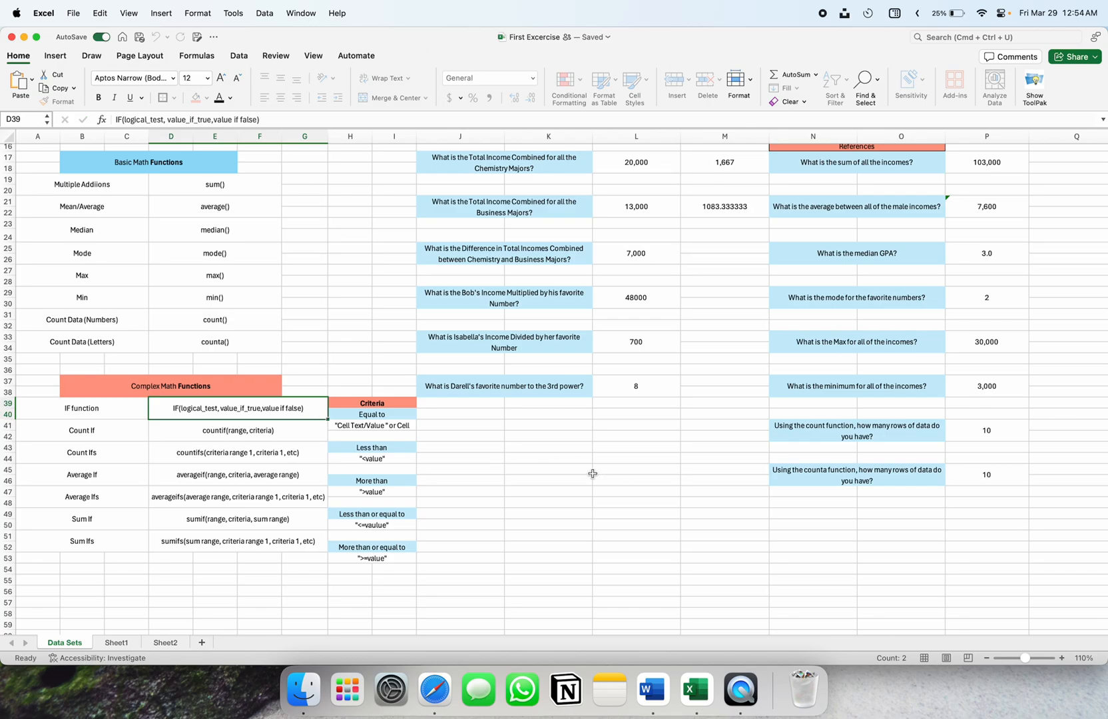
Read the If Function task instructions, including the graduating rule in R17
scroll(593, 473, right, 10)
scroll(594, 473, up, 5)
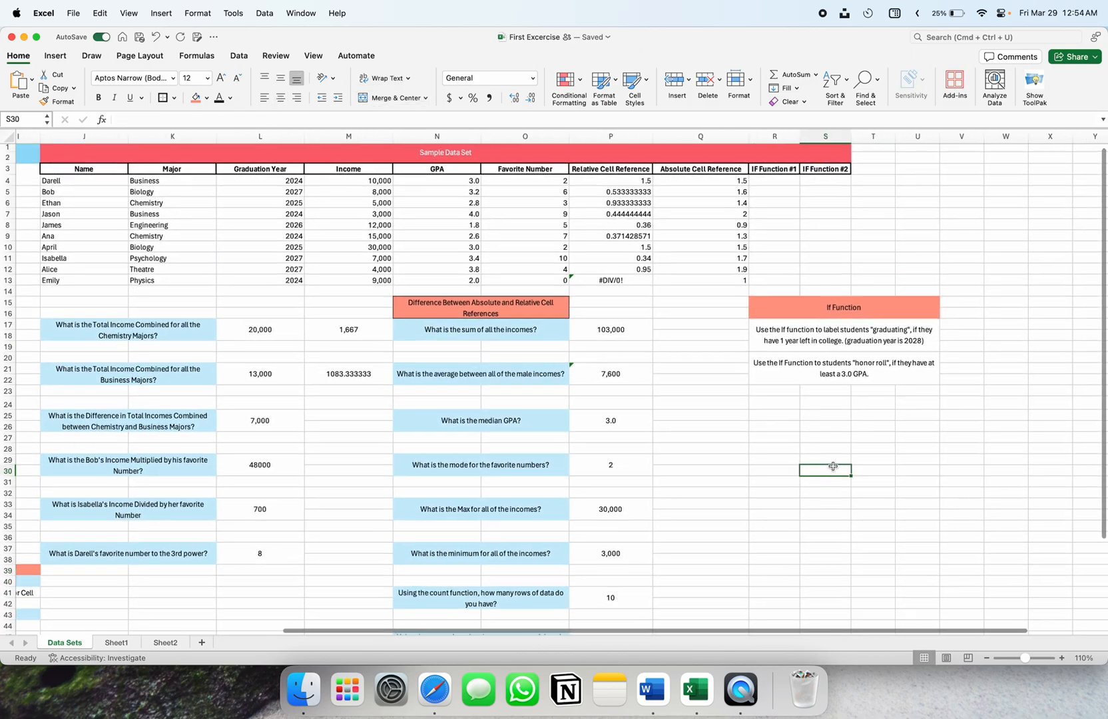
scroll(779, 470, right, 2)
click(841, 439)
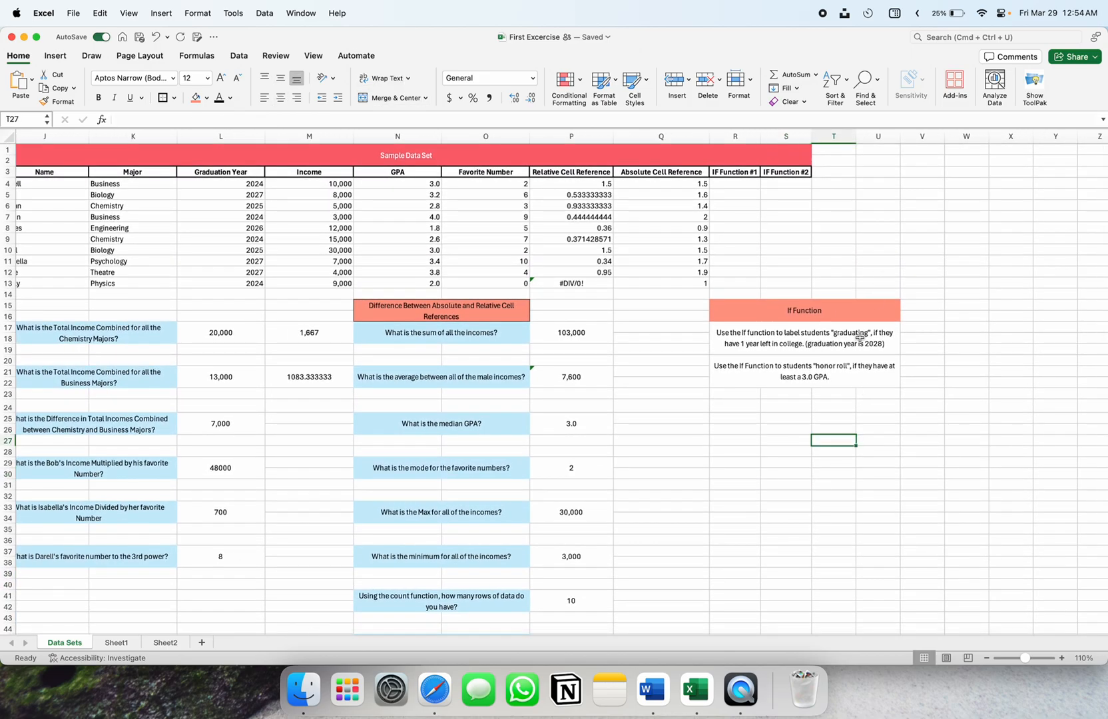
scroll(858, 337, right, 1)
drag(753, 310, 791, 366)
click(730, 331)
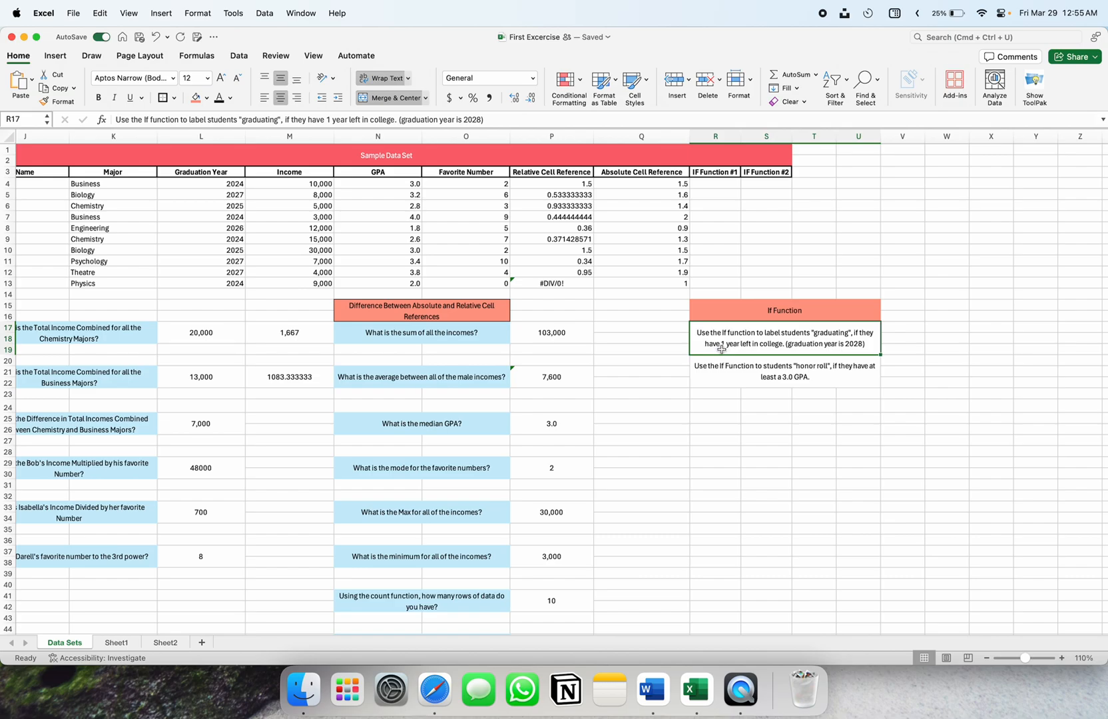
click(703, 335)
click(763, 225)
scroll(763, 226, left, 3)
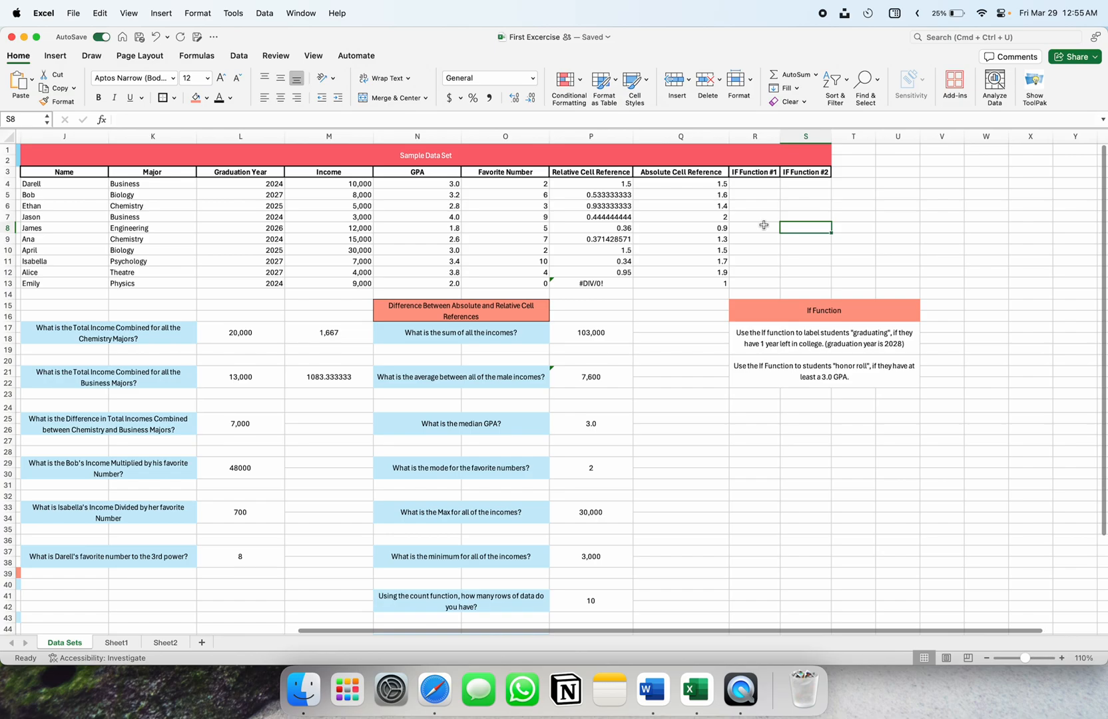
In R4, start the formula =if( for the first student's IF Function #1 result
click(759, 183)
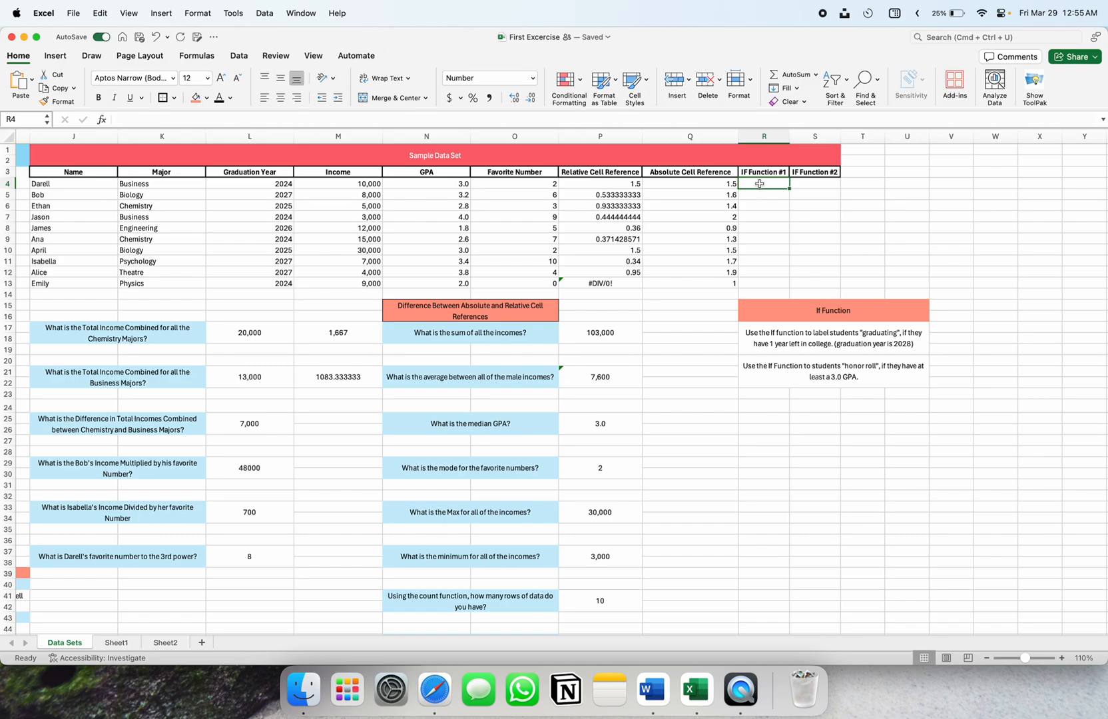
text(=id)
key(BackSpace)
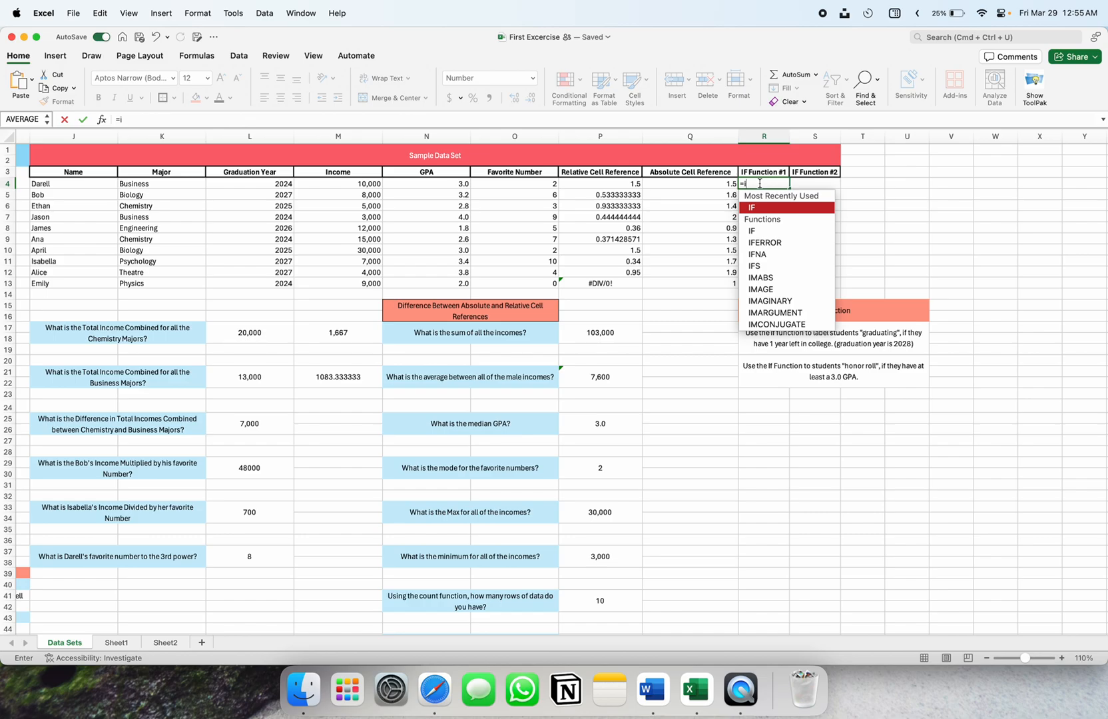
text(f)
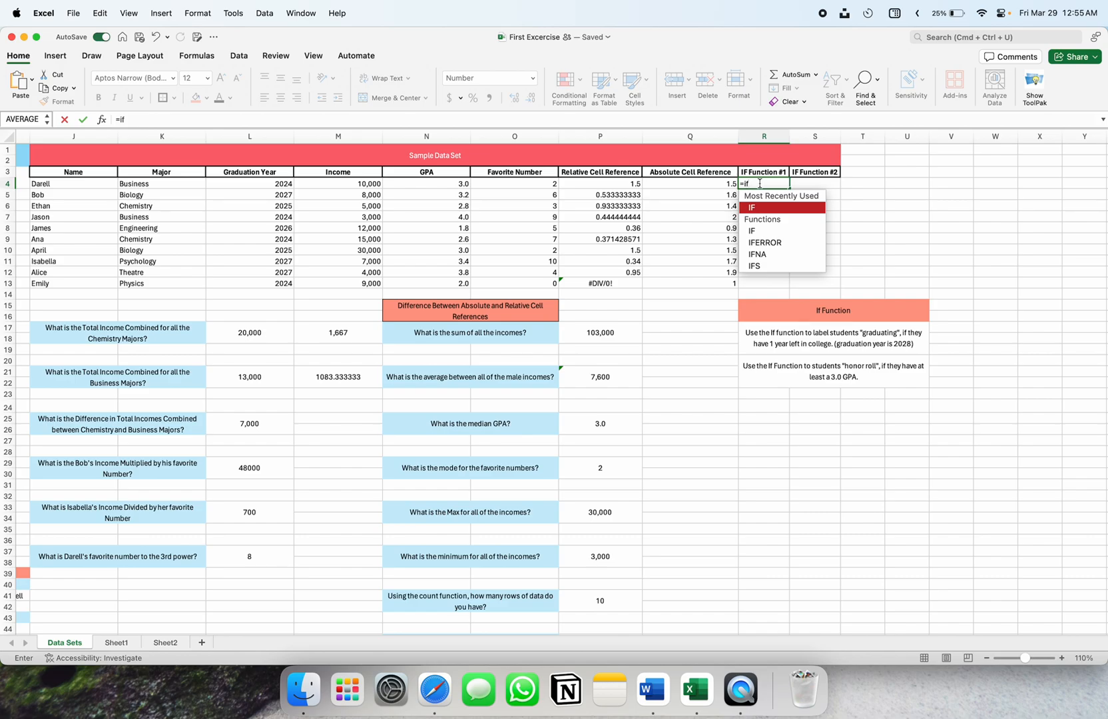
text(()
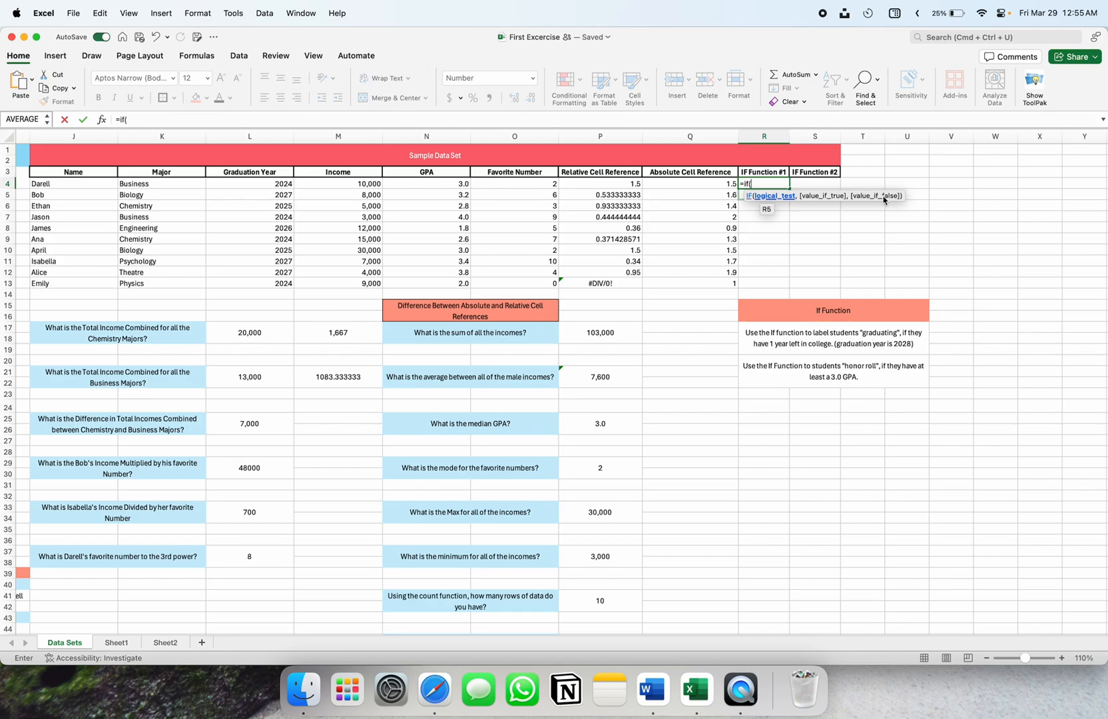
scroll(699, 366, down, 3)
scroll(699, 366, left, 10)
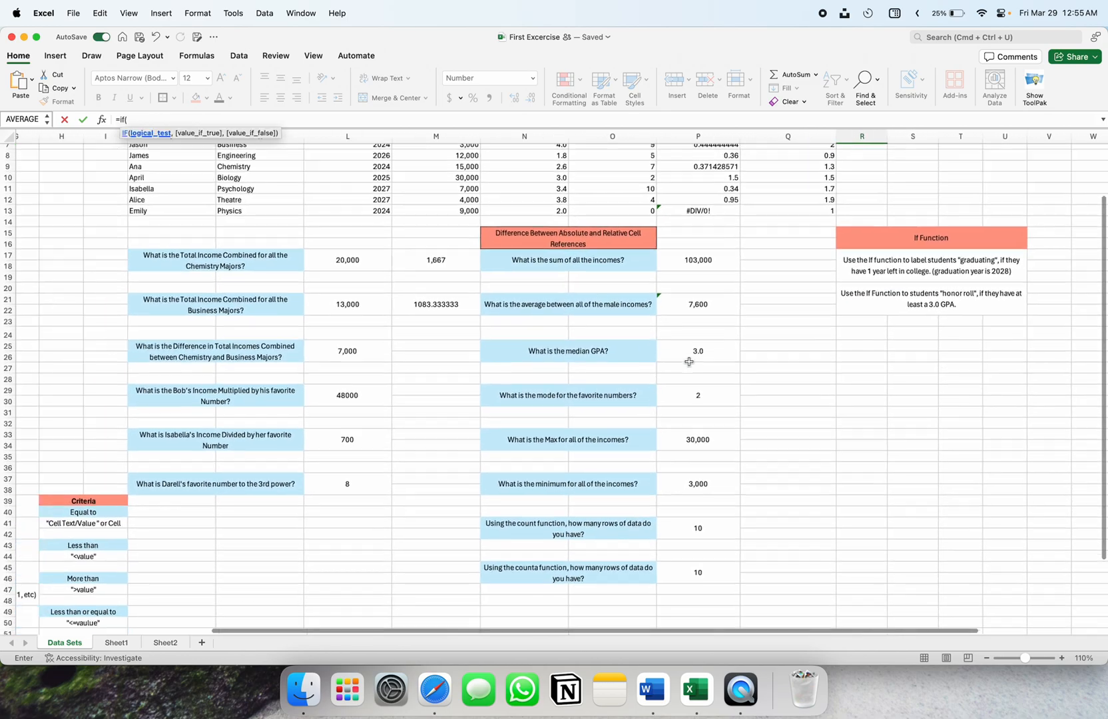
scroll(689, 362, down, 5)
scroll(186, 416, up, 2)
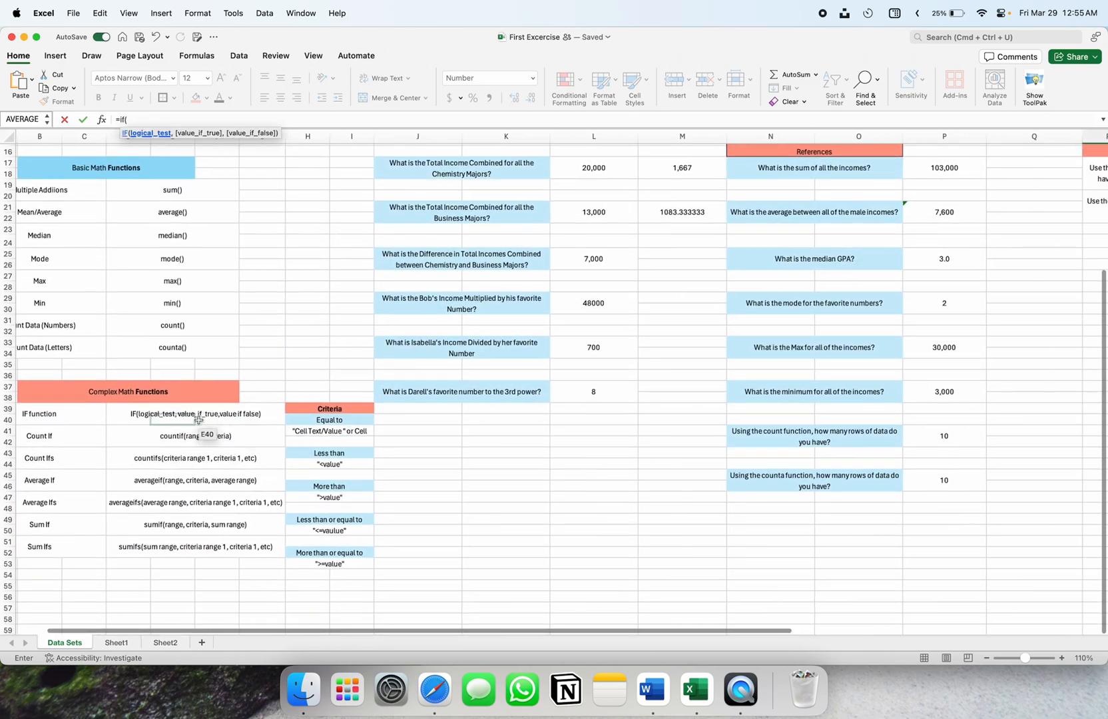
scroll(127, 426, left, 2)
scroll(127, 426, left, 1)
scroll(127, 426, down, 1)
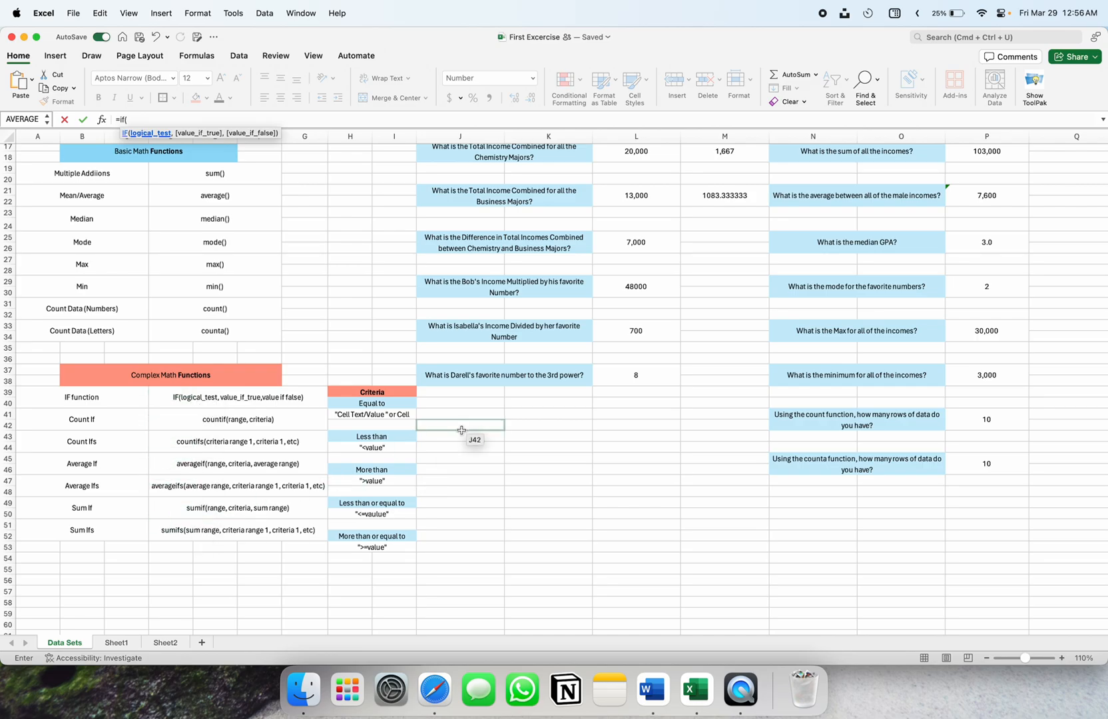
scroll(470, 434, up, 10)
scroll(469, 434, right, 10)
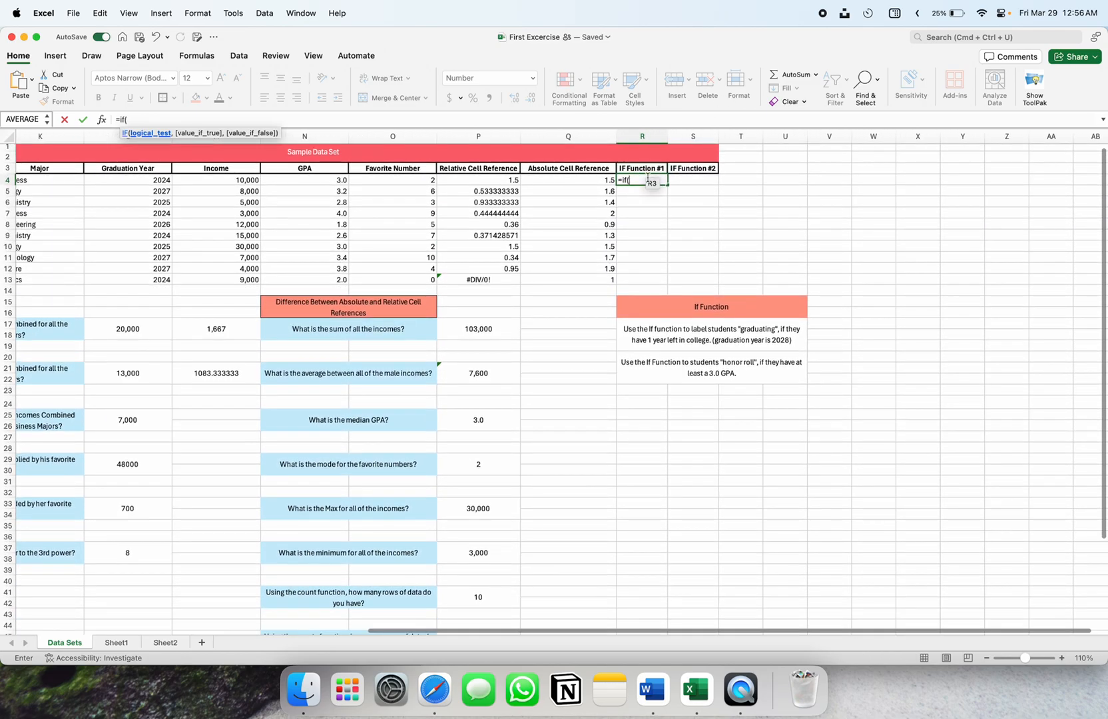
Remove the stray character in R4 and use graduation year cell L4 as the logical test
click(640, 180)
key(BackSpace)
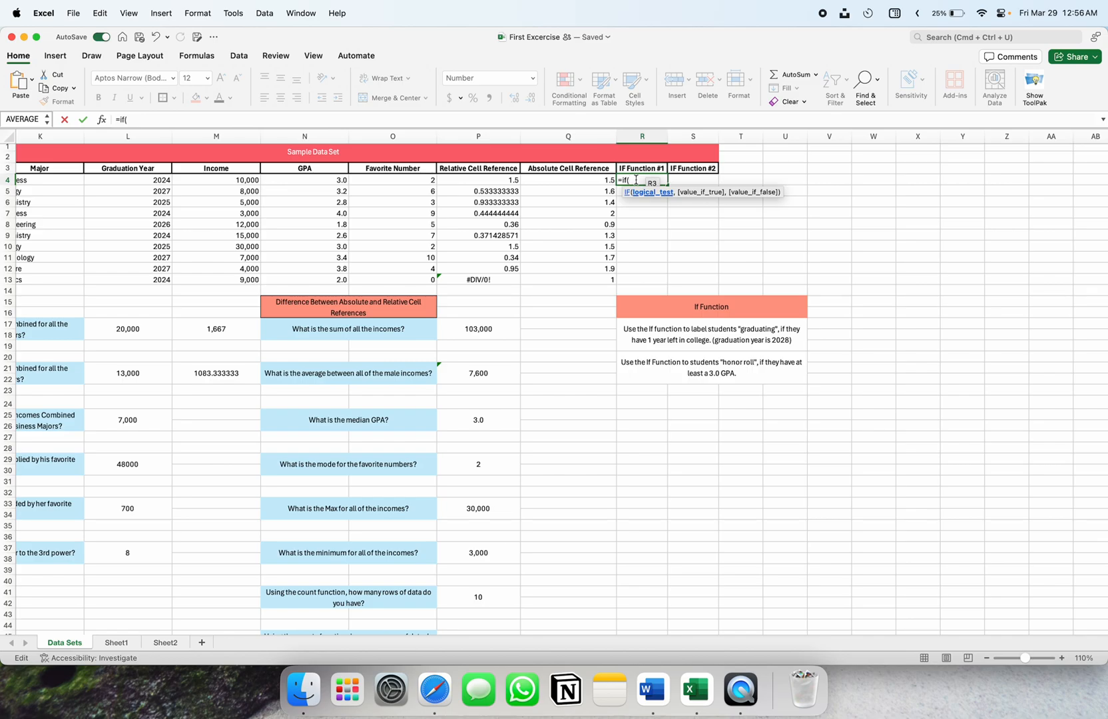
scroll(434, 229, left, 3)
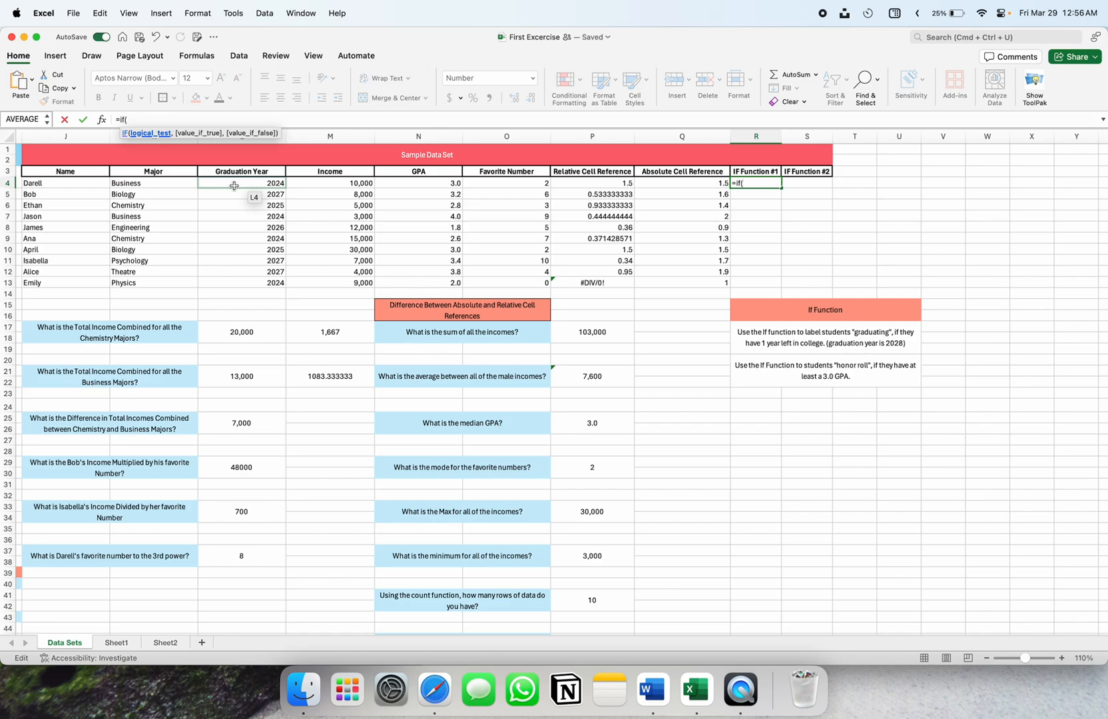
click(232, 186)
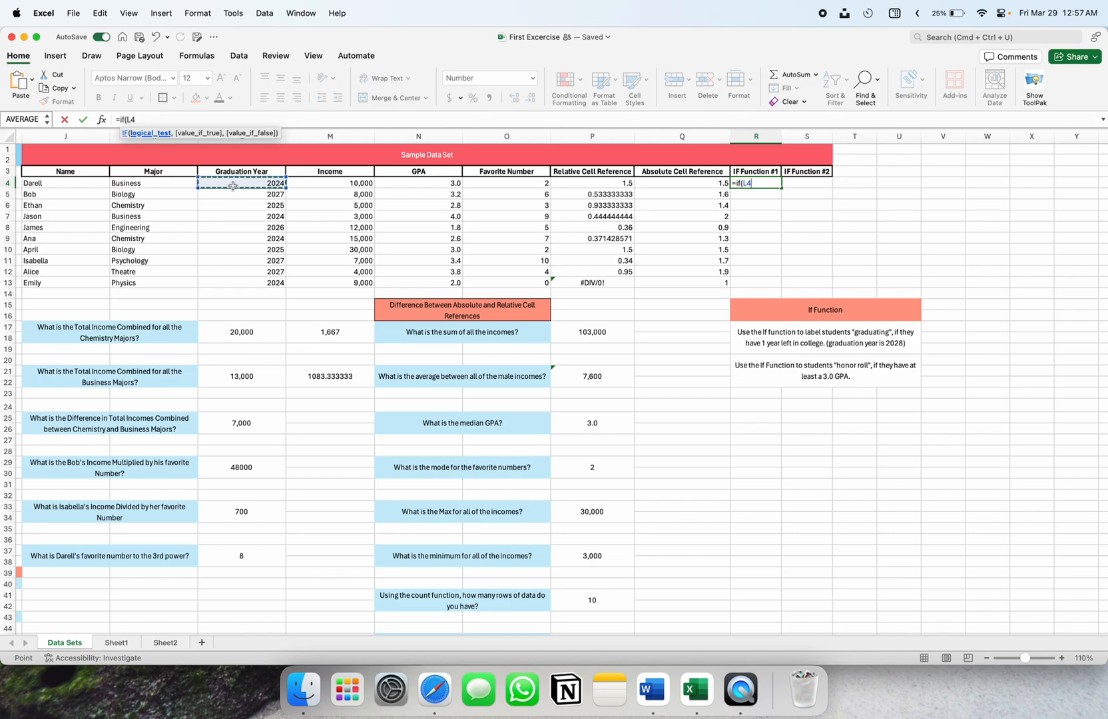
scroll(247, 200, left, 1)
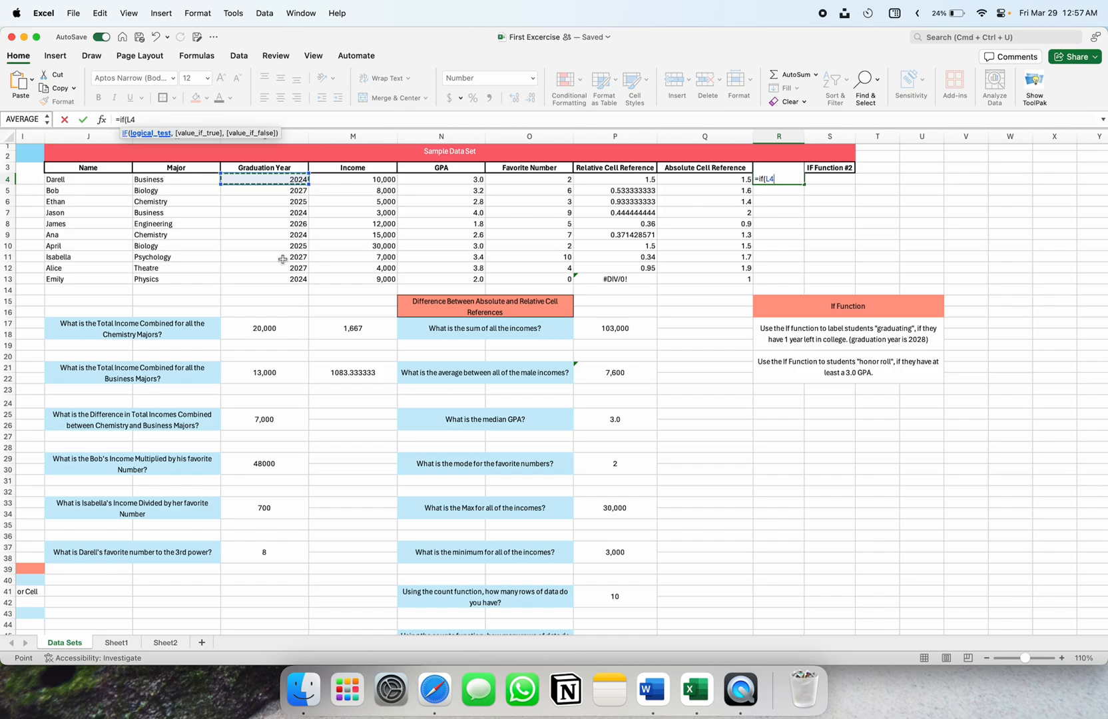
Finish R4 as =if(L4=2027, "Graduating", "") and enter it
text(=202)
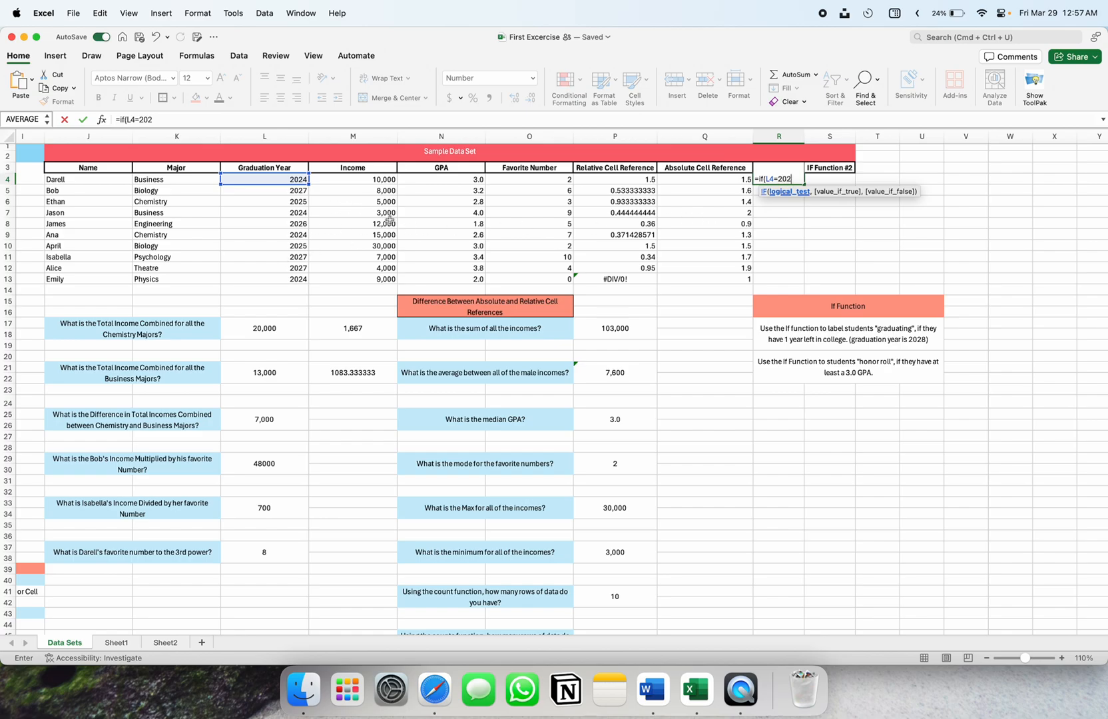
text(,)
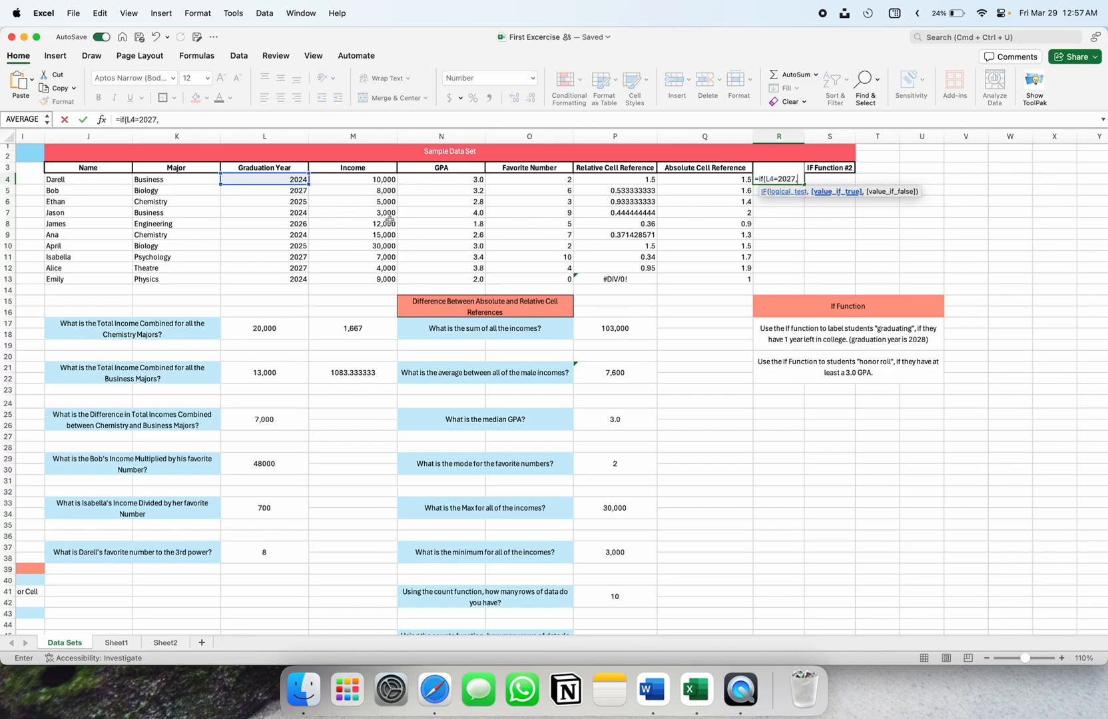
click(770, 178)
click(801, 178)
text(Graduati)
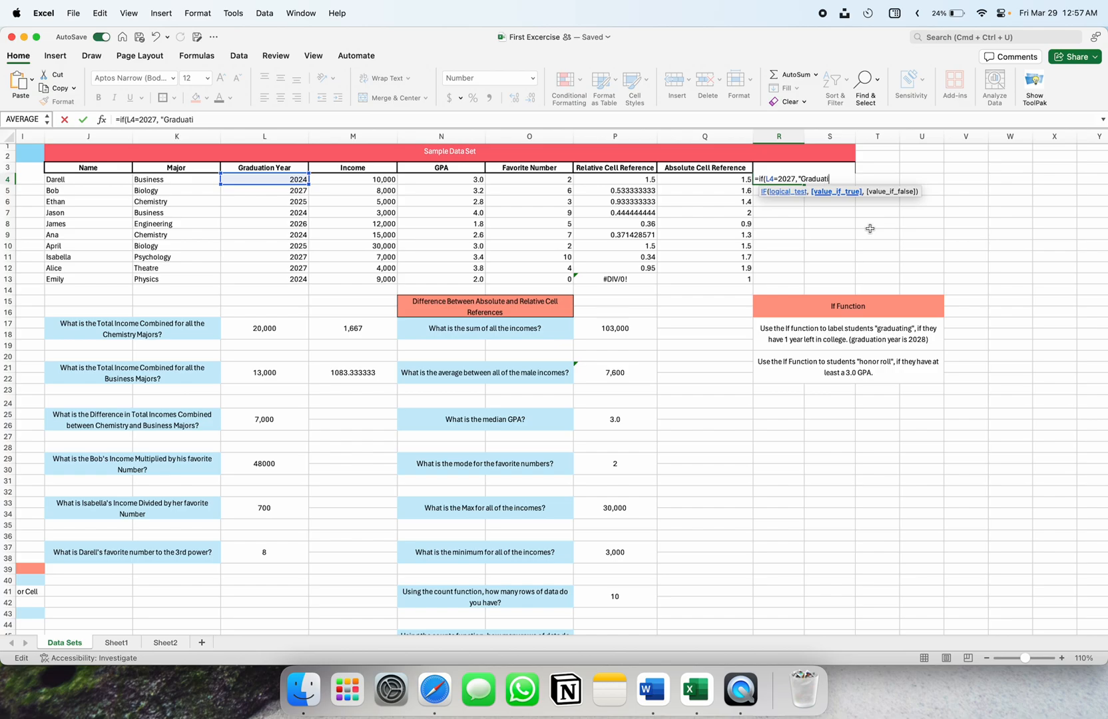
text(ng",)
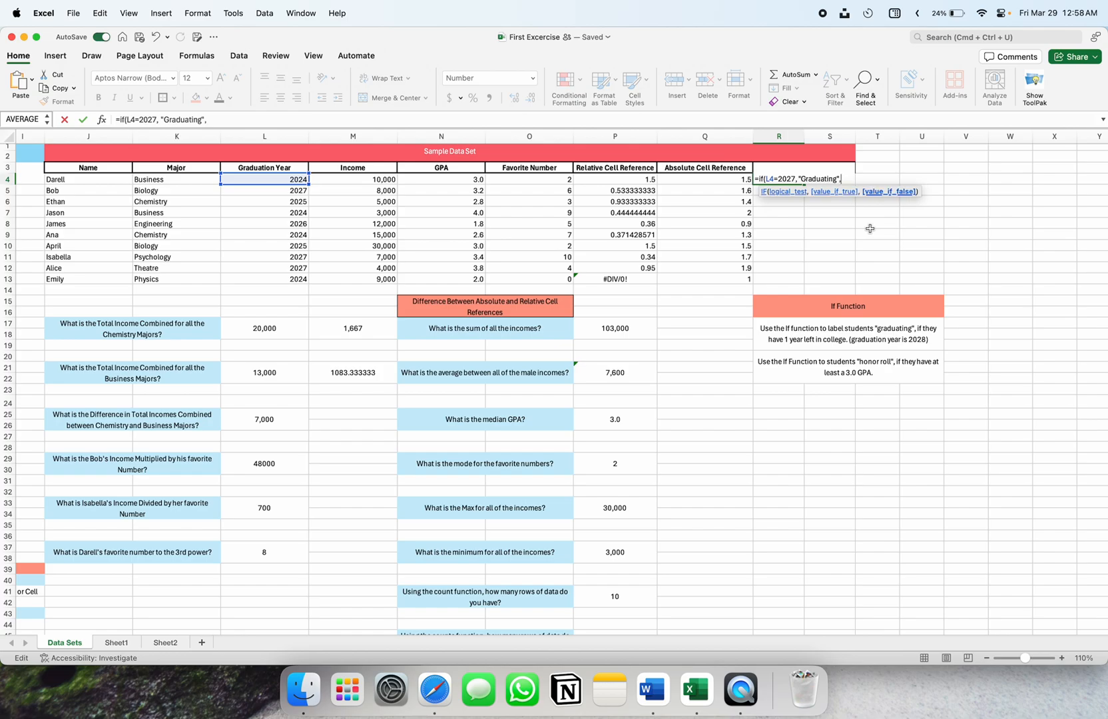
text( ""))
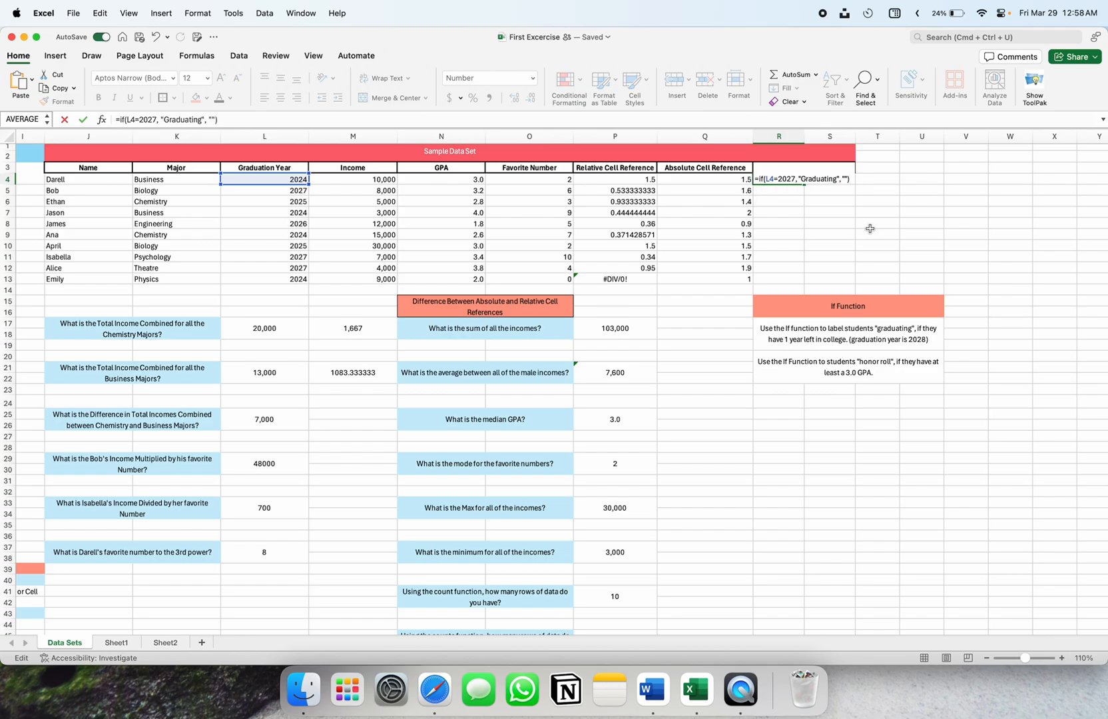
key(Return)
Check R4's formula against L4, then fill it down to R13, giving Graduating in R5, R11, R12
click(788, 176)
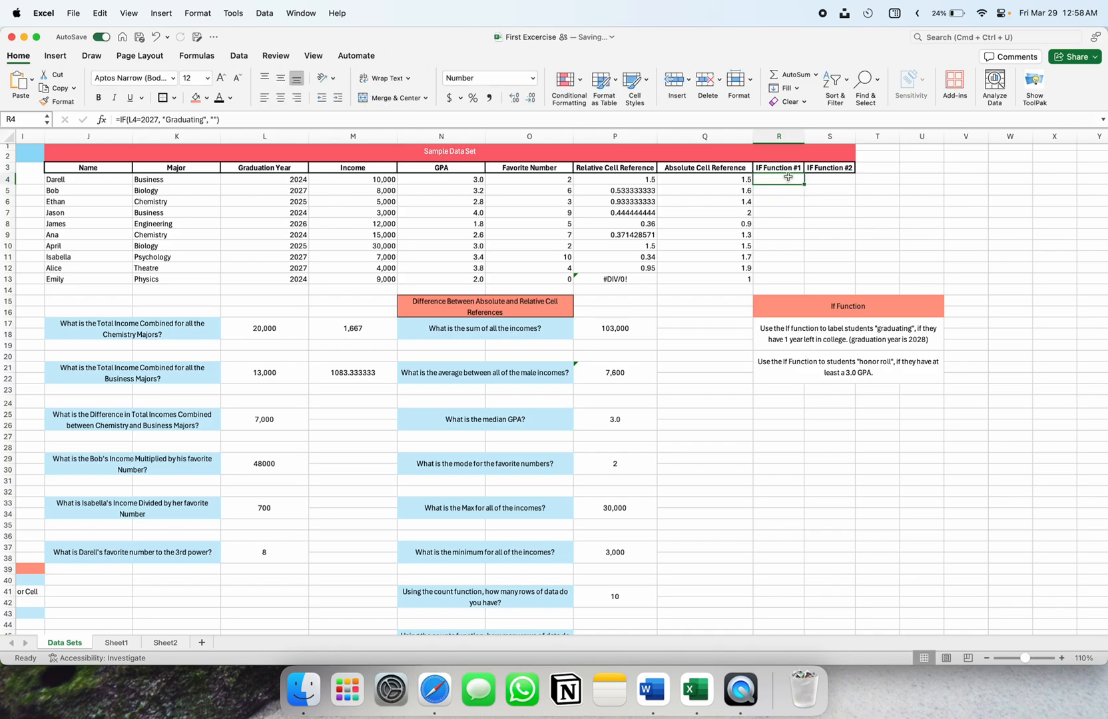
double_click(787, 176)
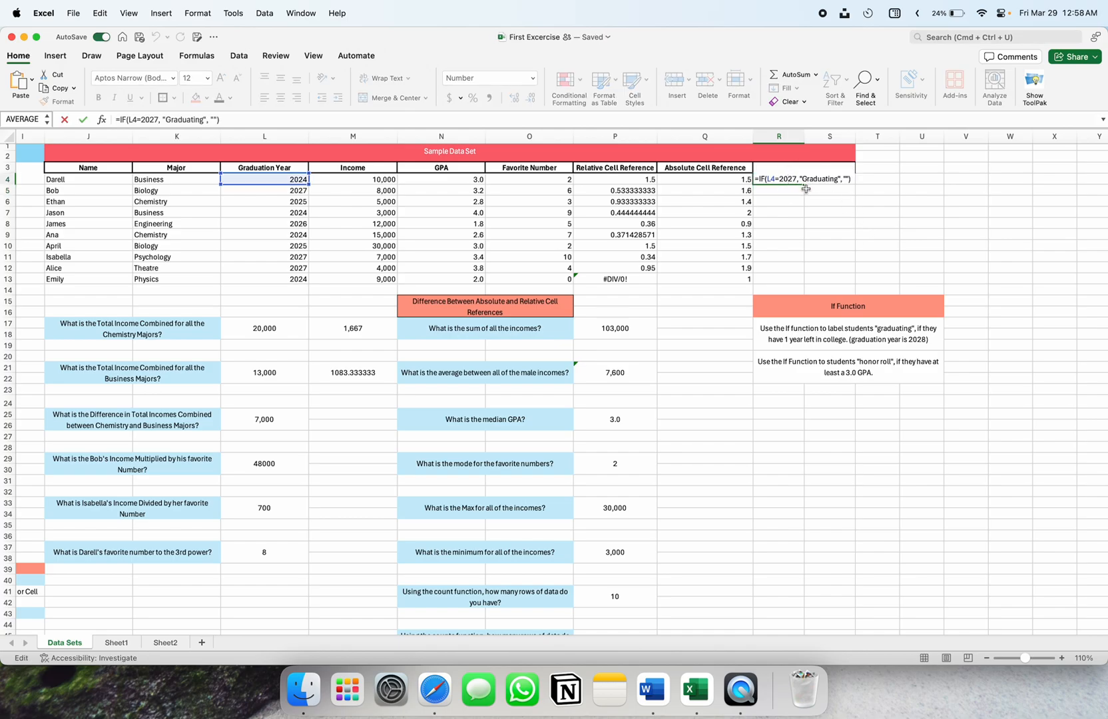
key(Escape)
click(268, 179)
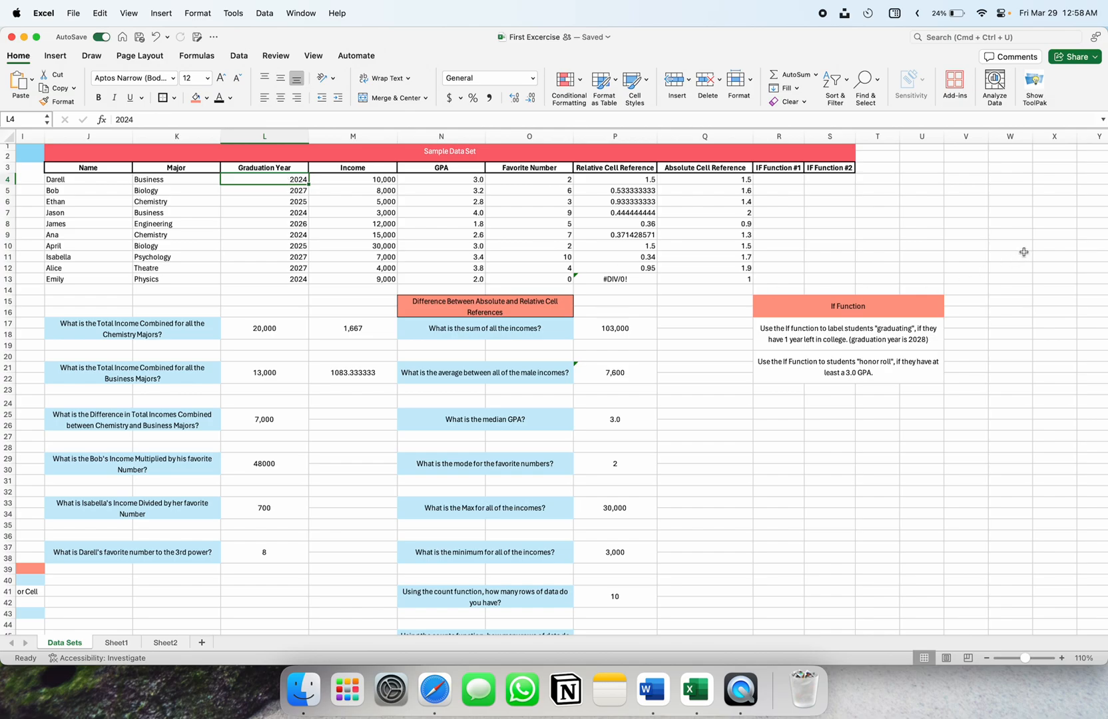
click(790, 177)
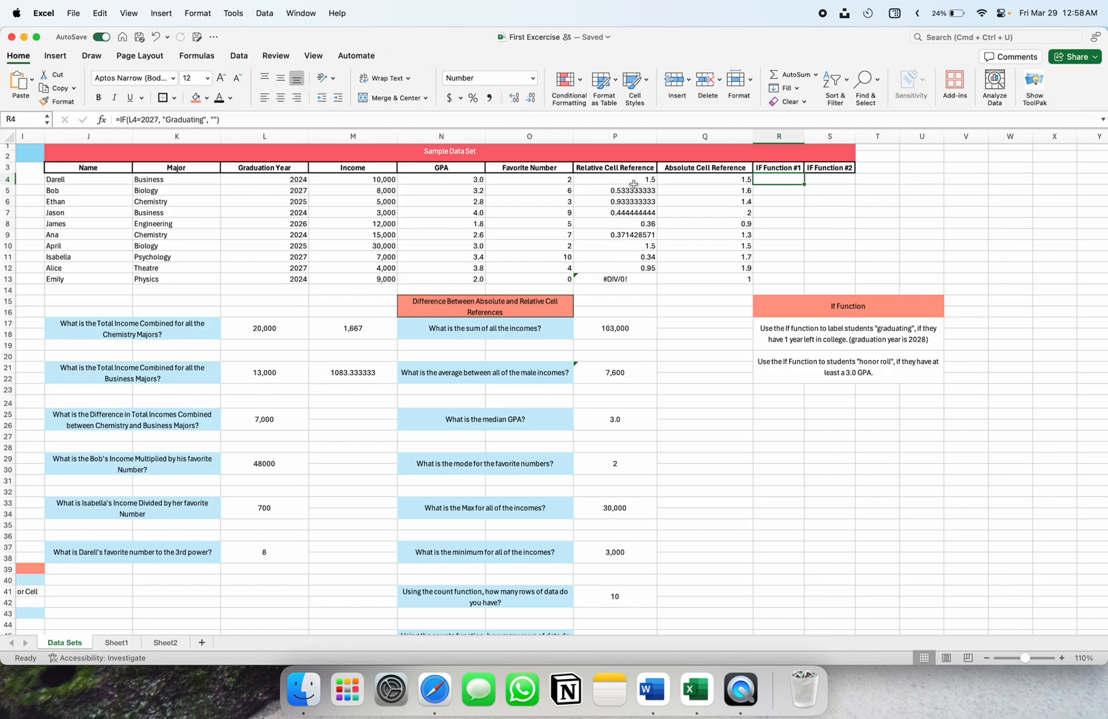
double_click(790, 180)
key(Escape)
drag(803, 184, 799, 279)
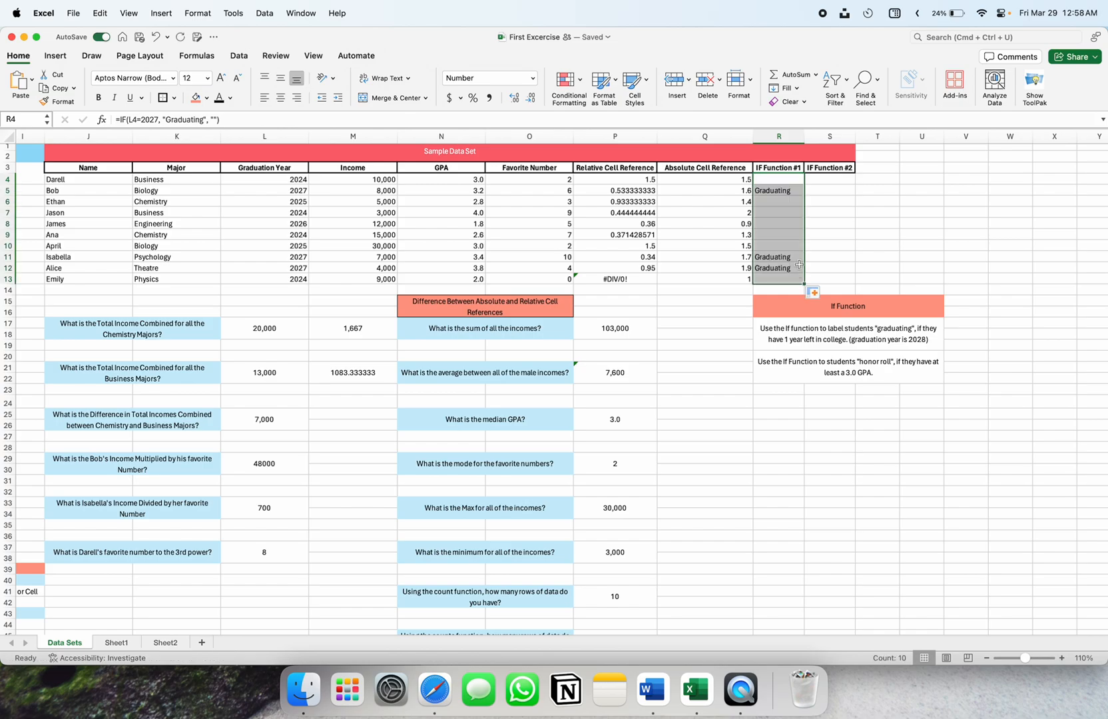
click(797, 190)
click(789, 257)
click(788, 268)
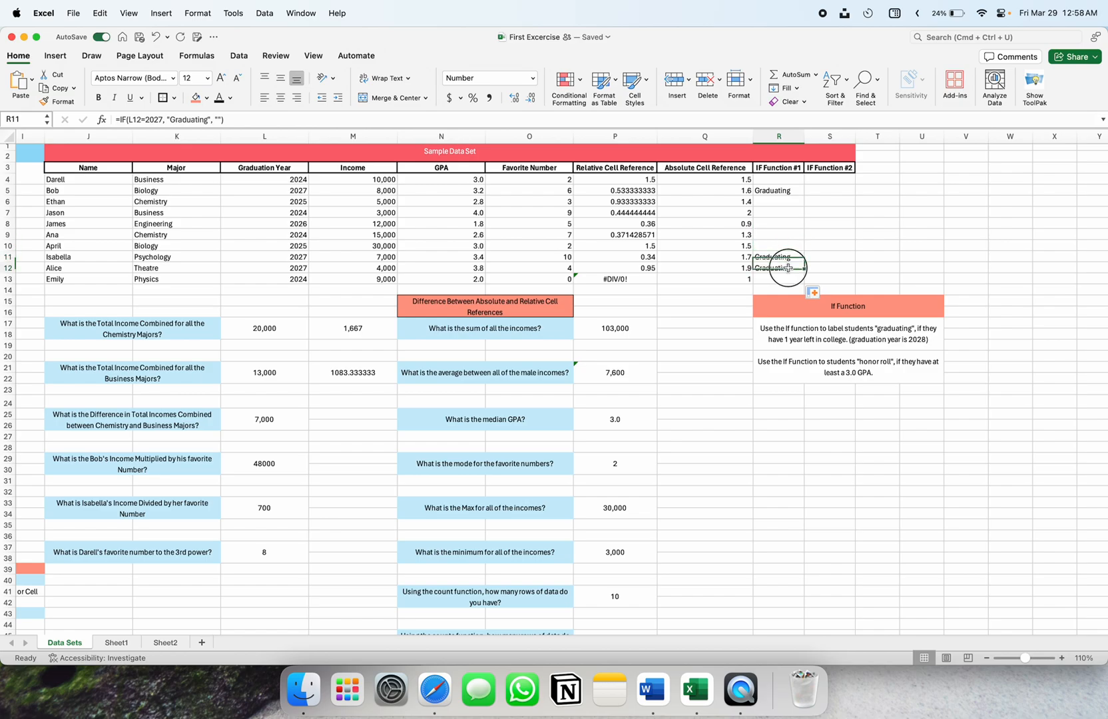
click(767, 190)
double_click(763, 191)
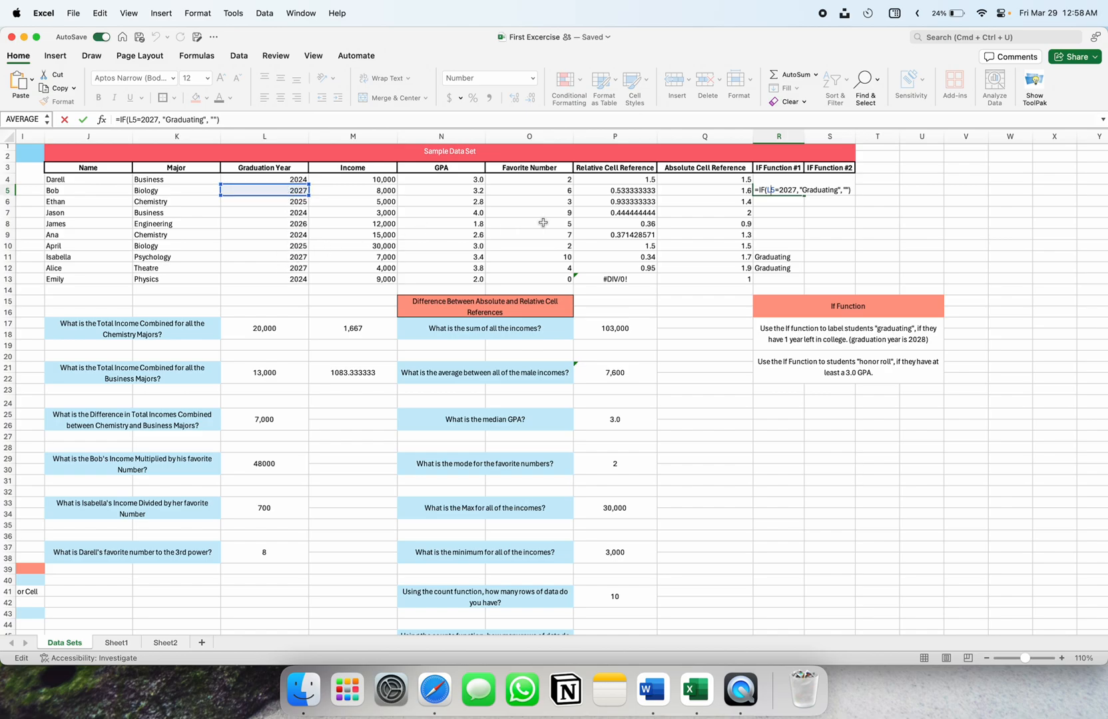
key(Escape)
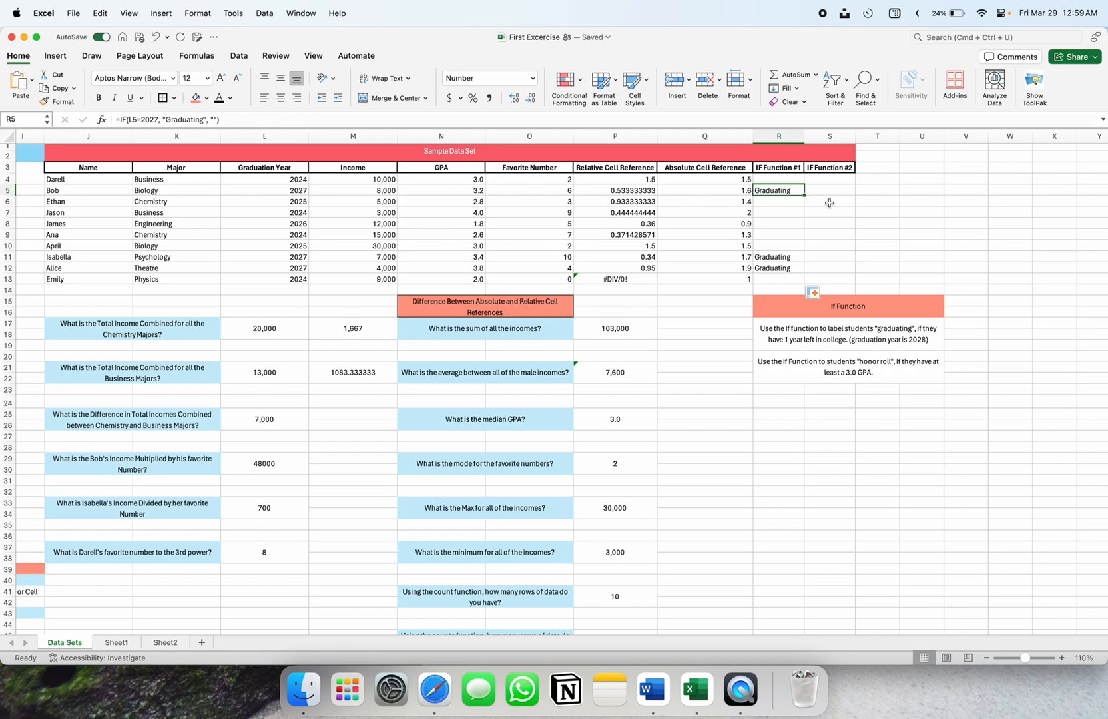
drag(275, 180, 273, 279)
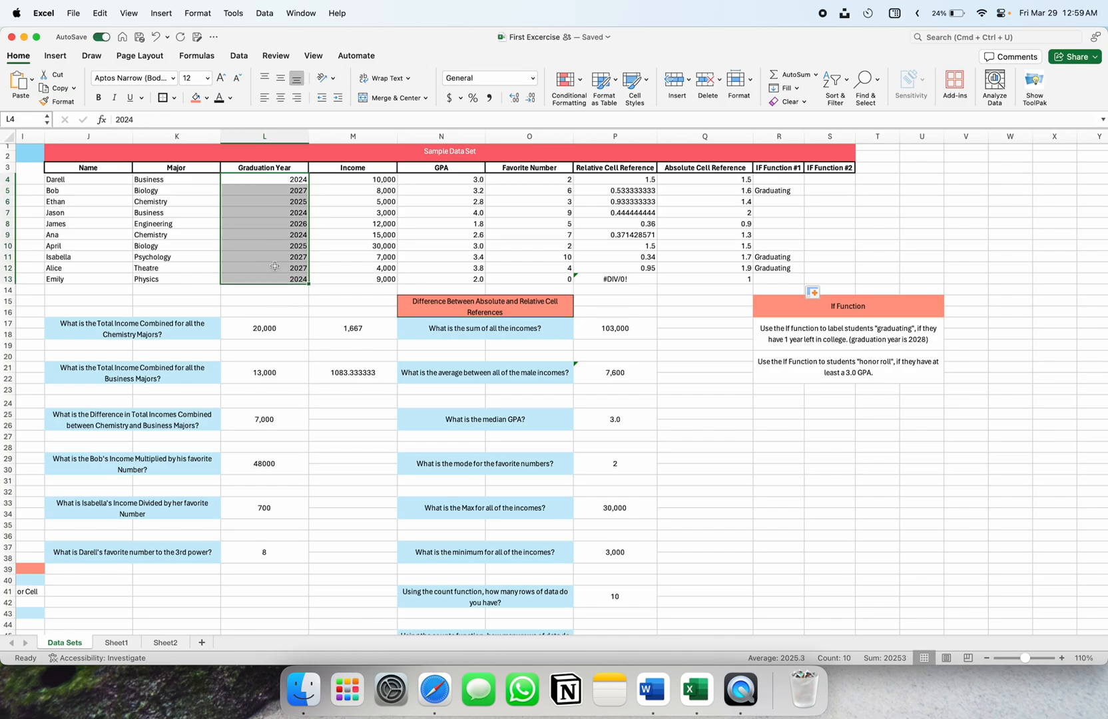
click(275, 279)
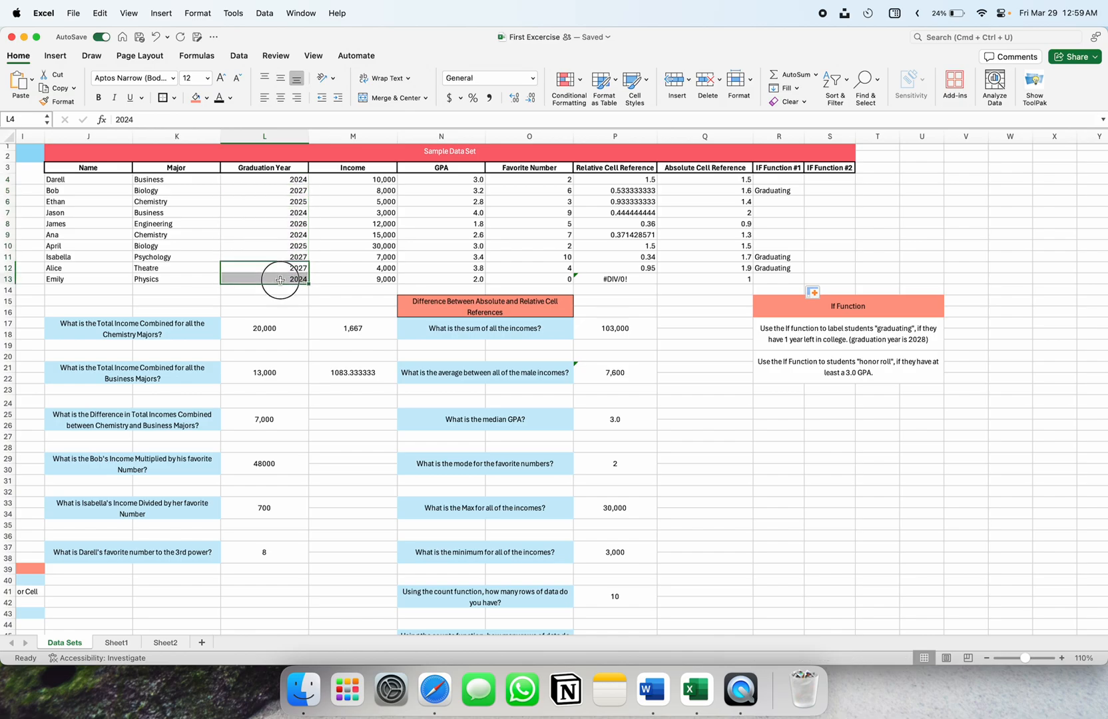
click(852, 326)
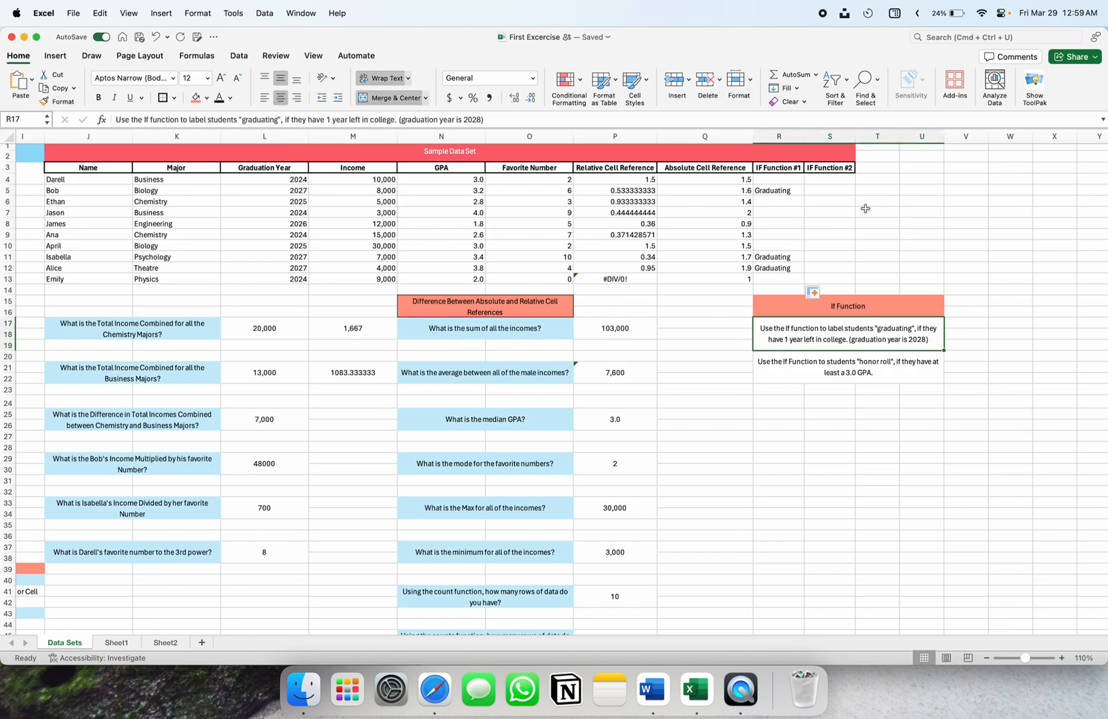
click(801, 182)
click(809, 182)
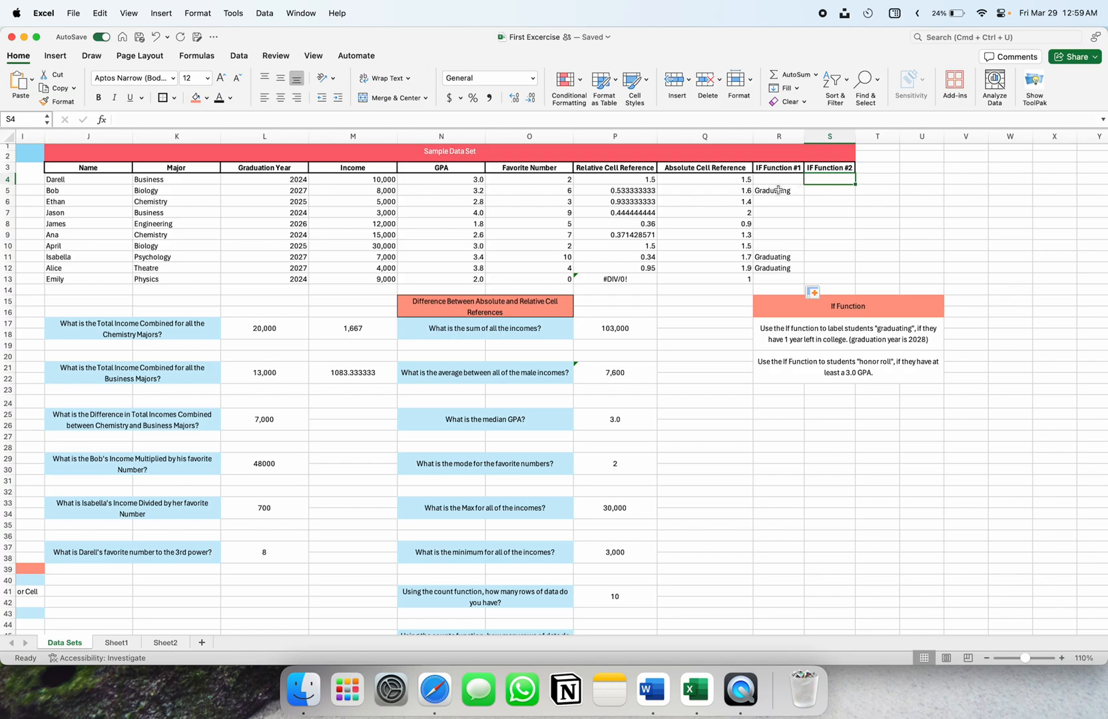
click(779, 190)
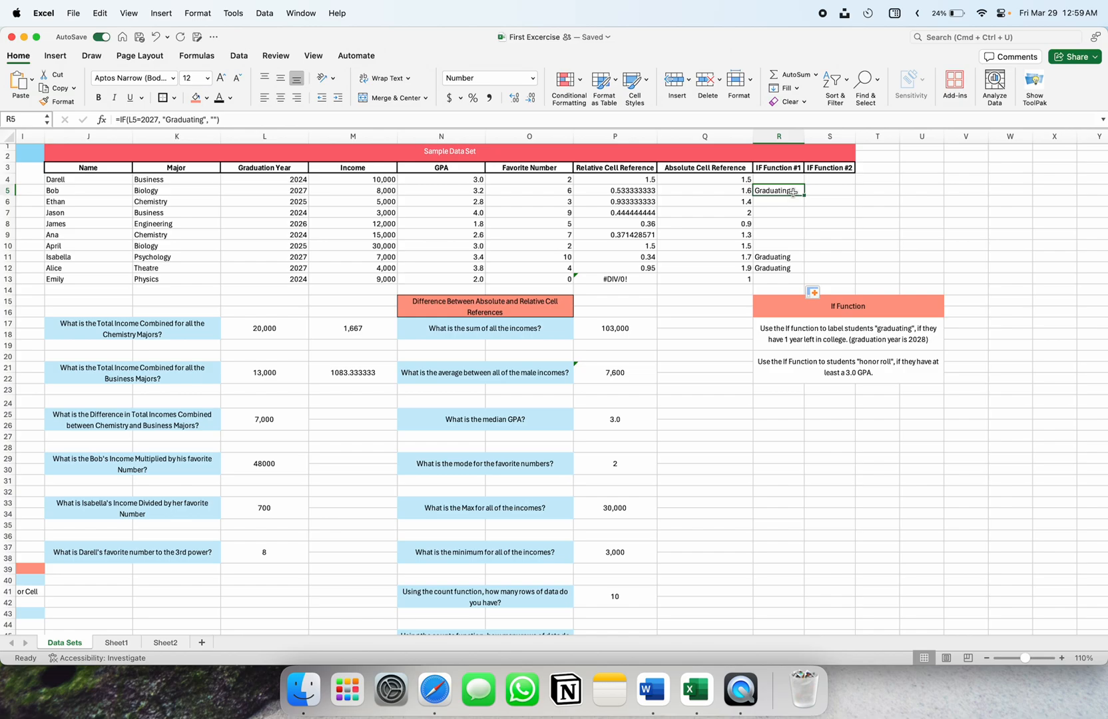
click(832, 178)
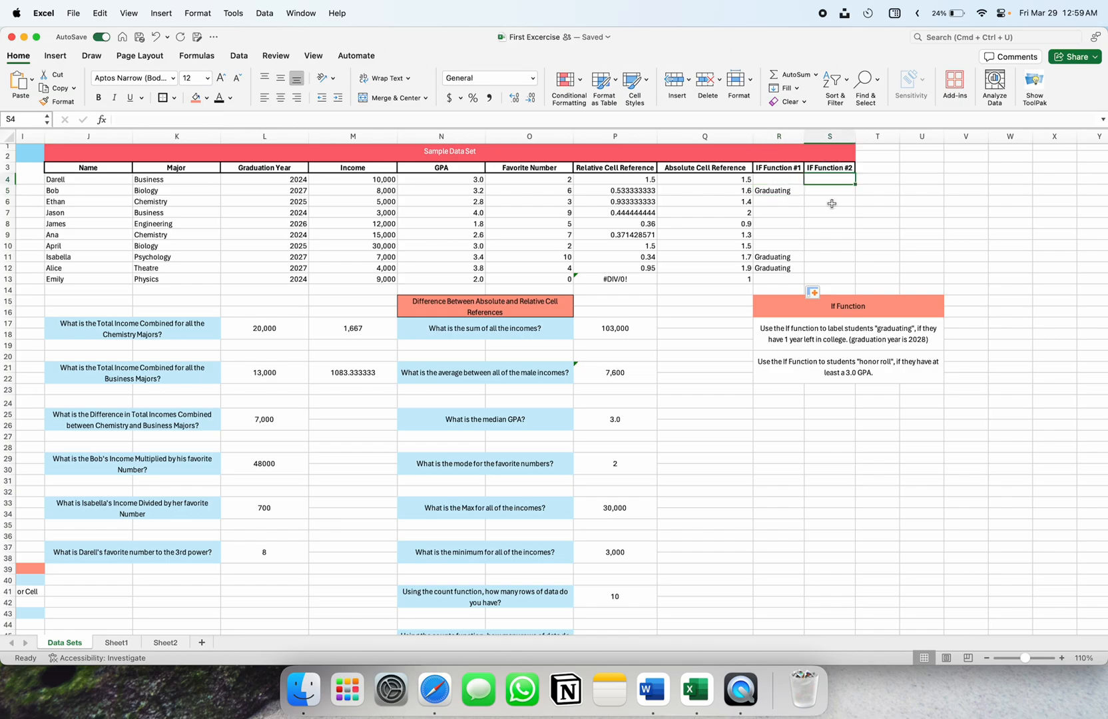
Insert the word 'label' into the honor-roll instruction text
double_click(827, 363)
text(label)
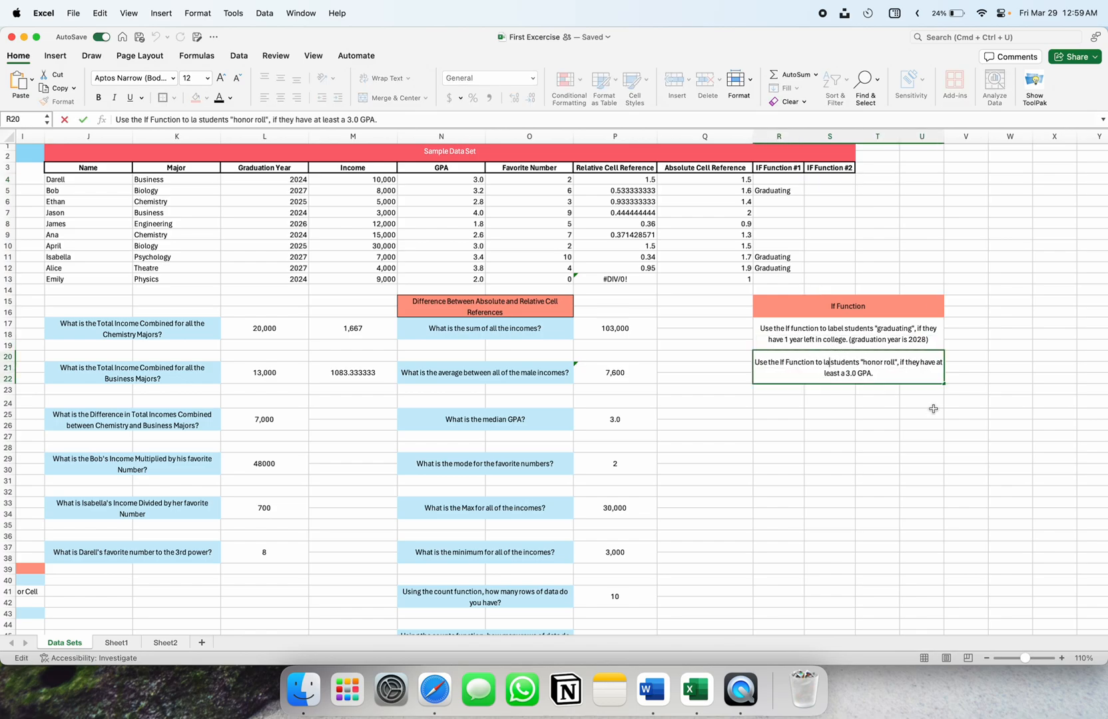
click(877, 425)
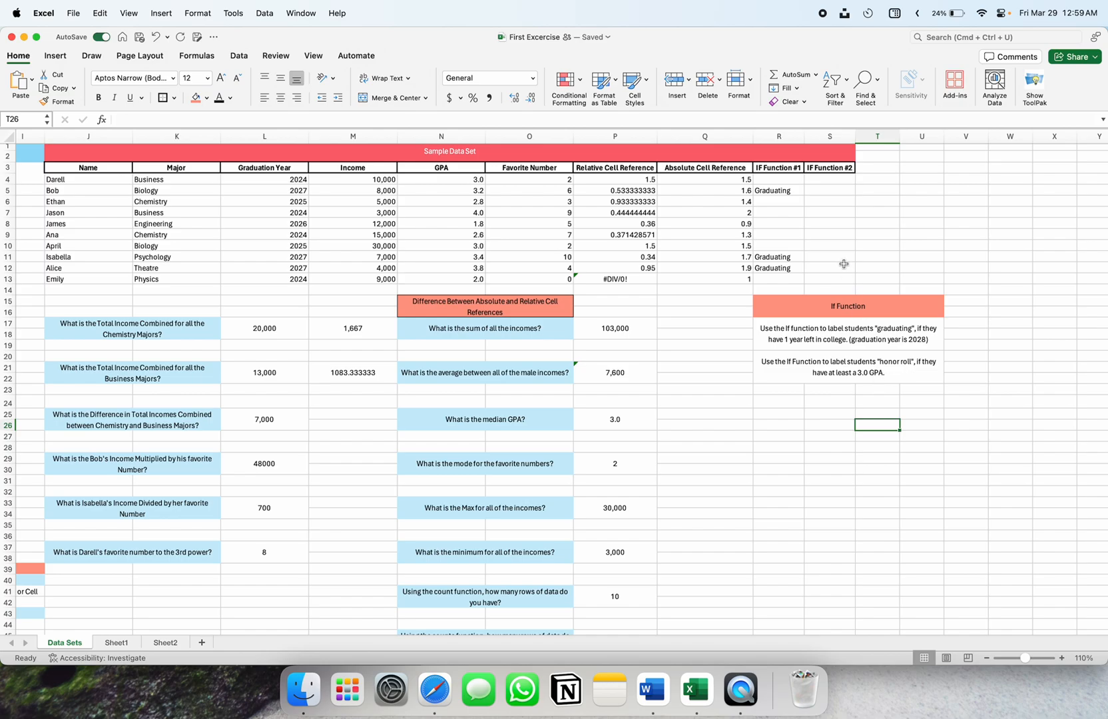
Select S4 and highlight the GPA values N4:N13 for reference
click(816, 180)
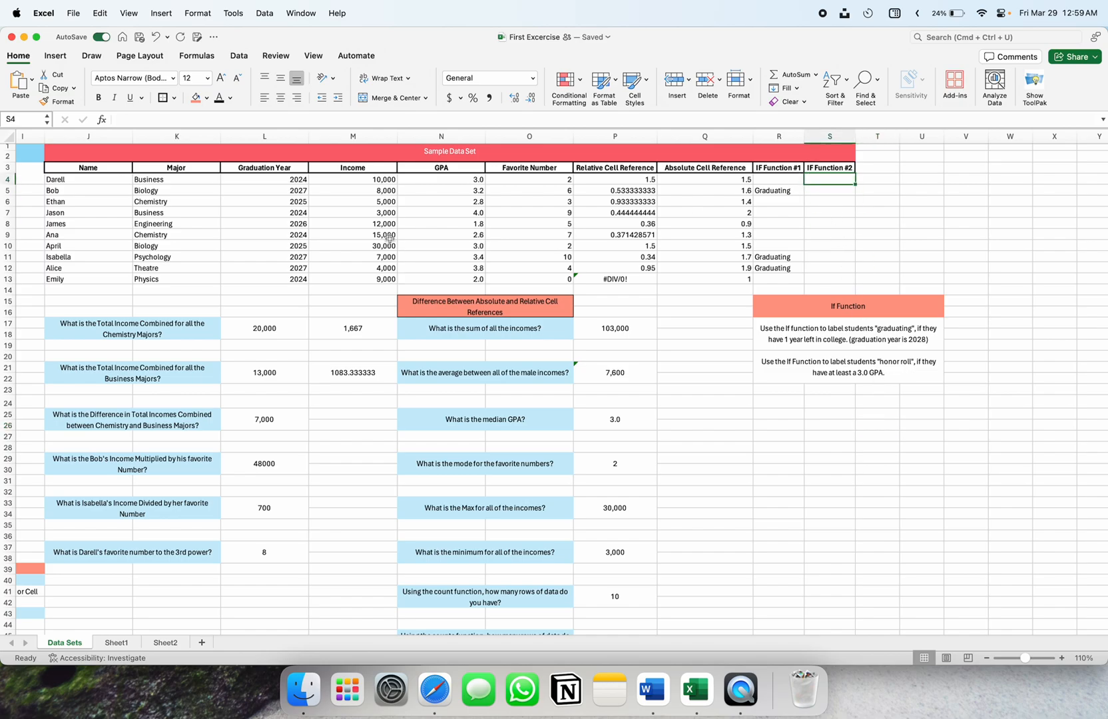
drag(450, 192, 449, 225)
drag(452, 179, 452, 278)
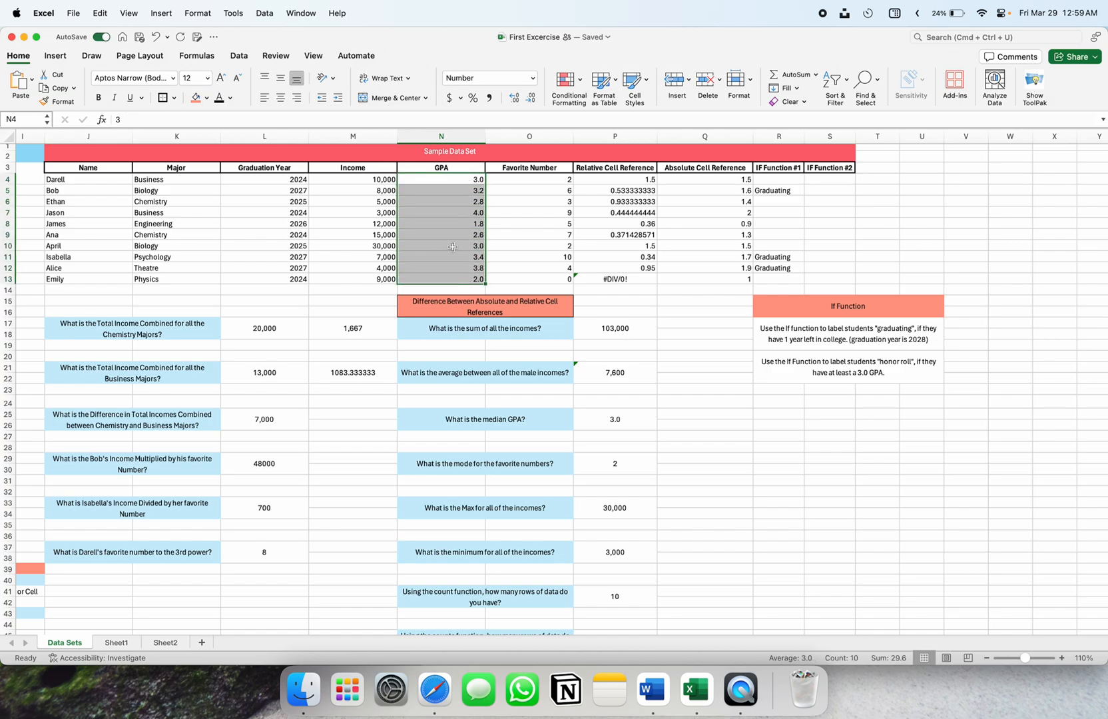
drag(454, 170, 454, 206)
scroll(455, 205, up, 4)
Start S4's honor-roll formula as =if(N4, testing the first student's GPA
click(486, 187)
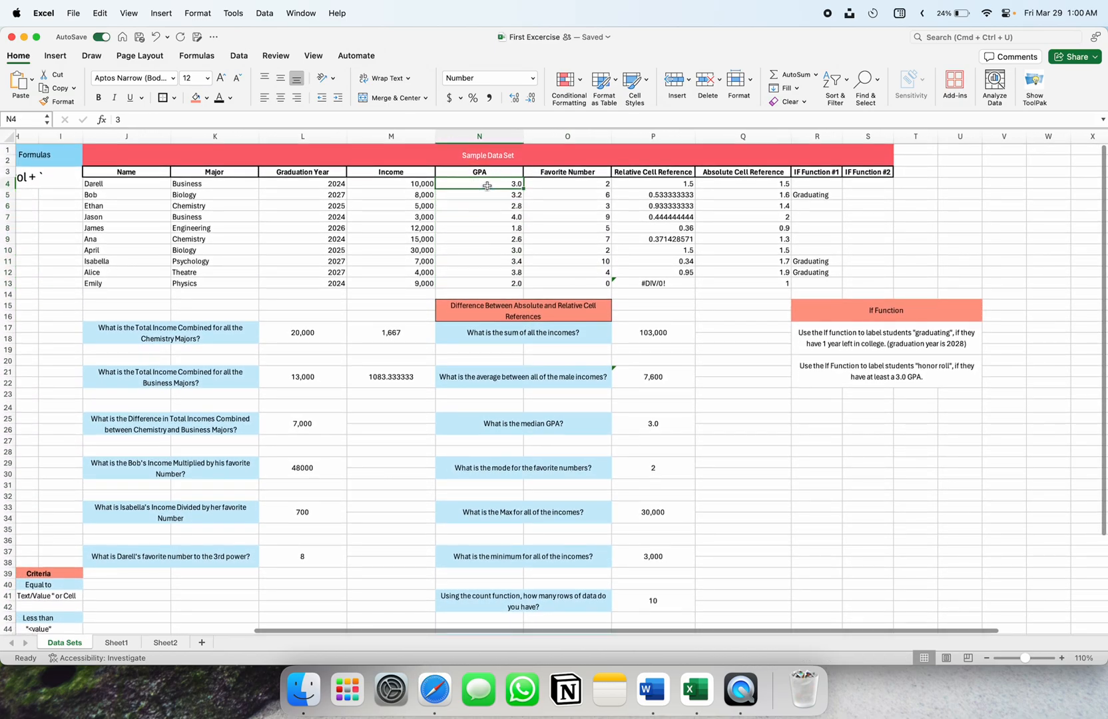
click(875, 186)
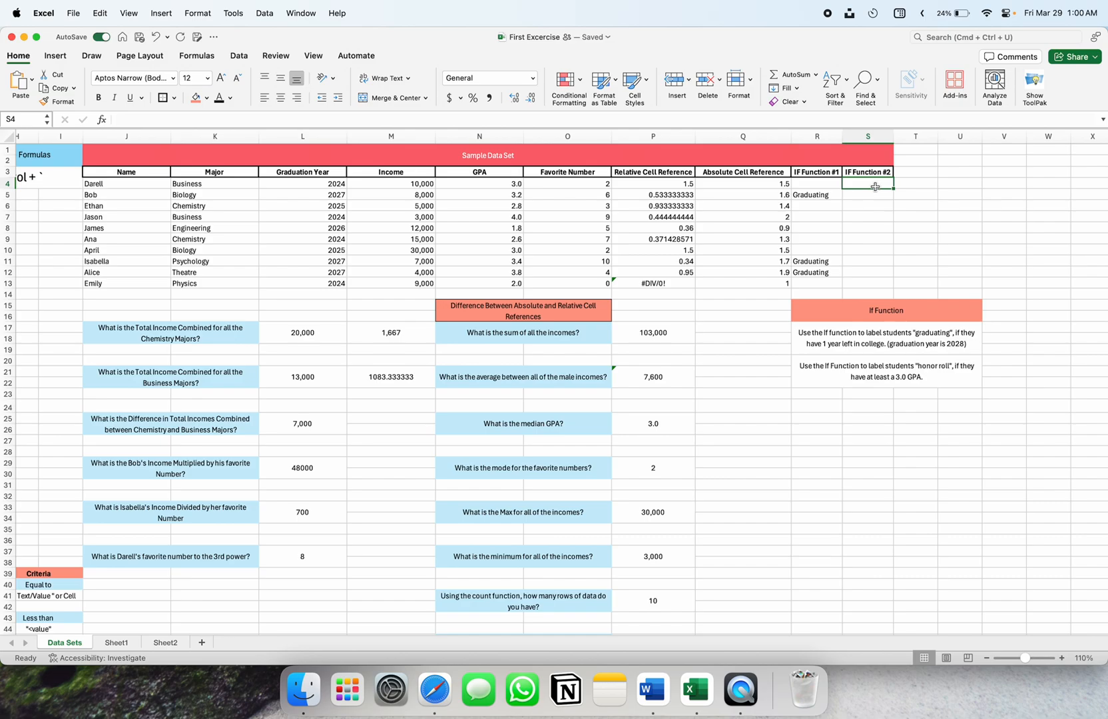
text(=if)
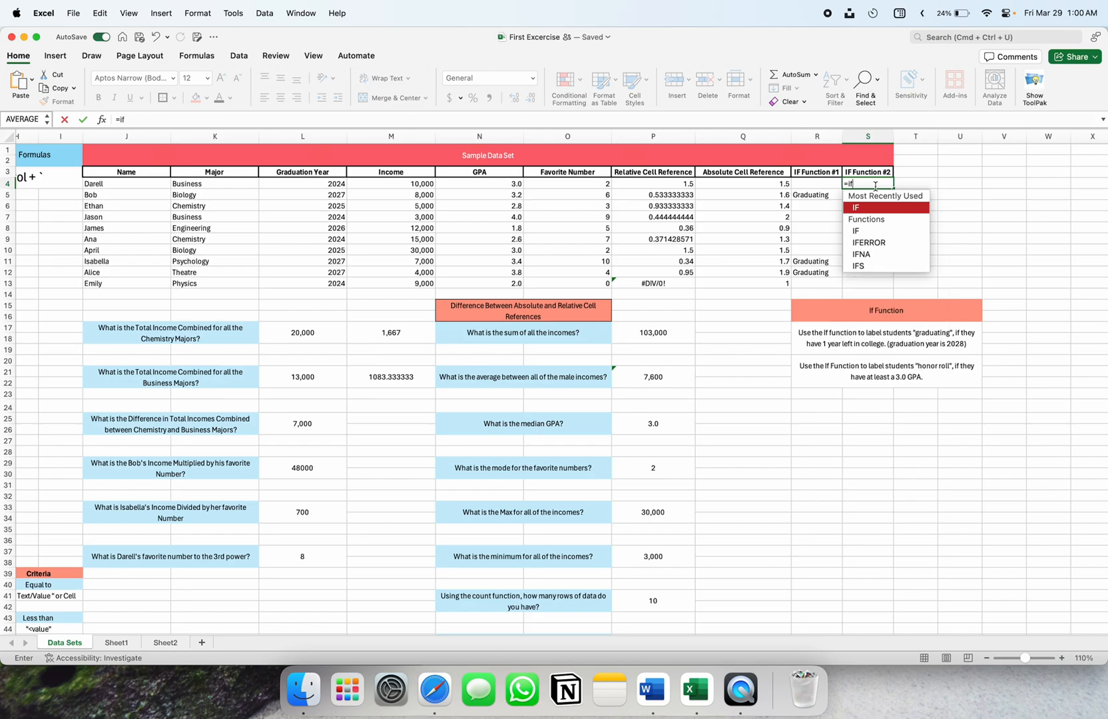
text(()
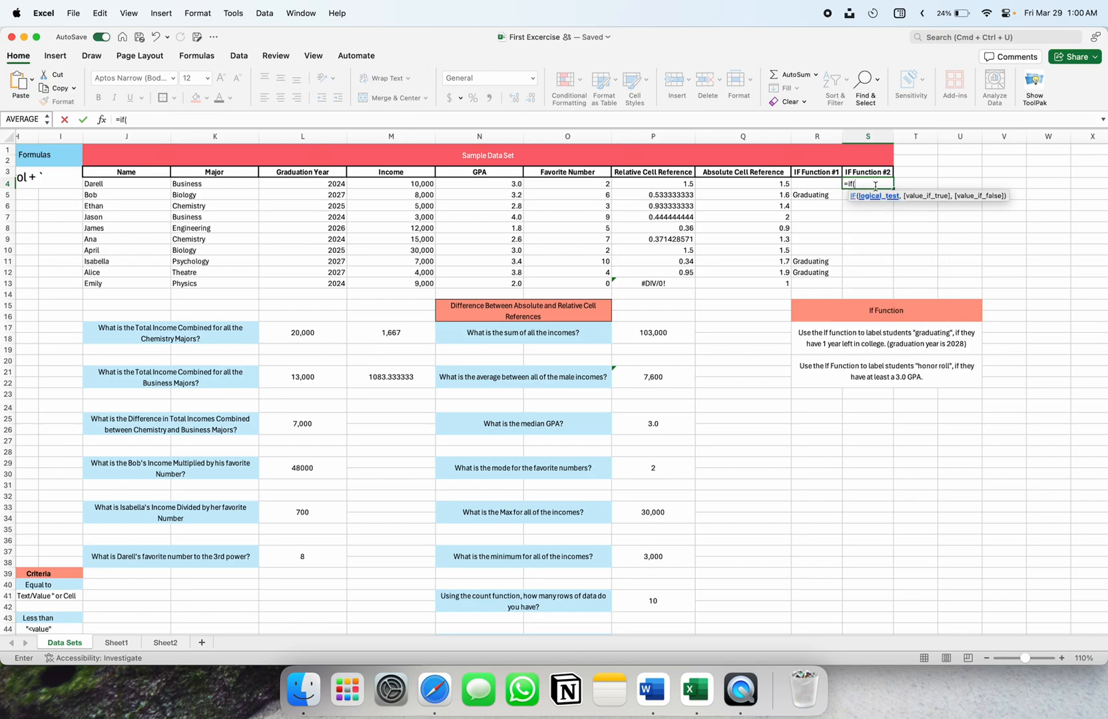
click(485, 187)
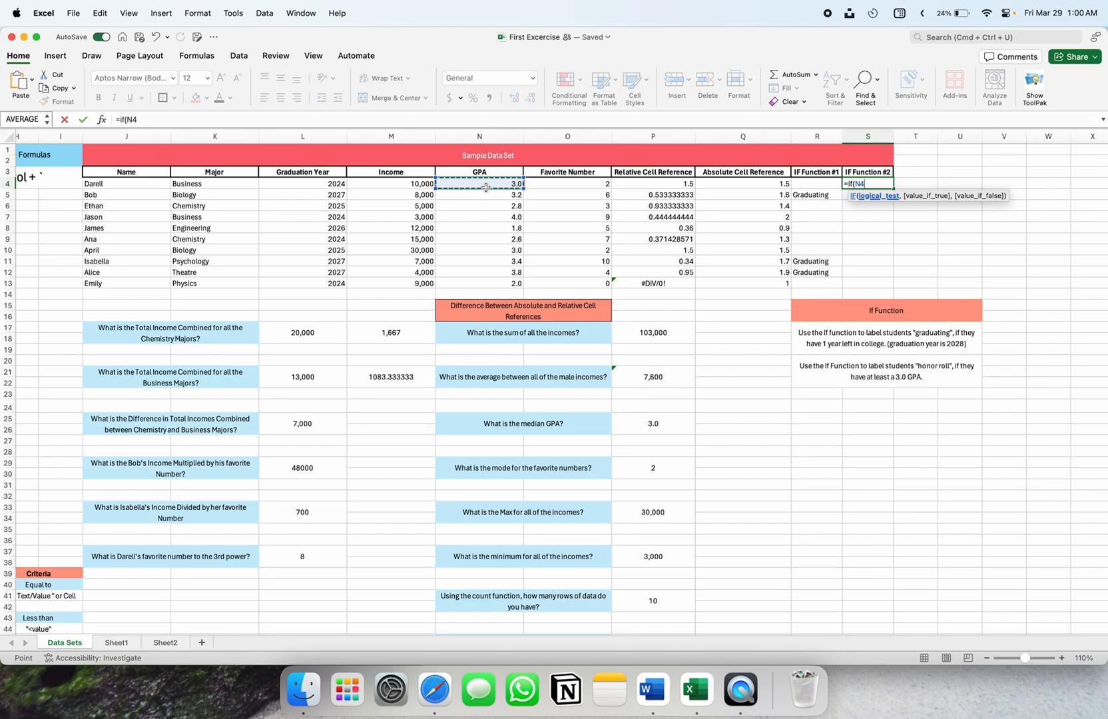
text(=)
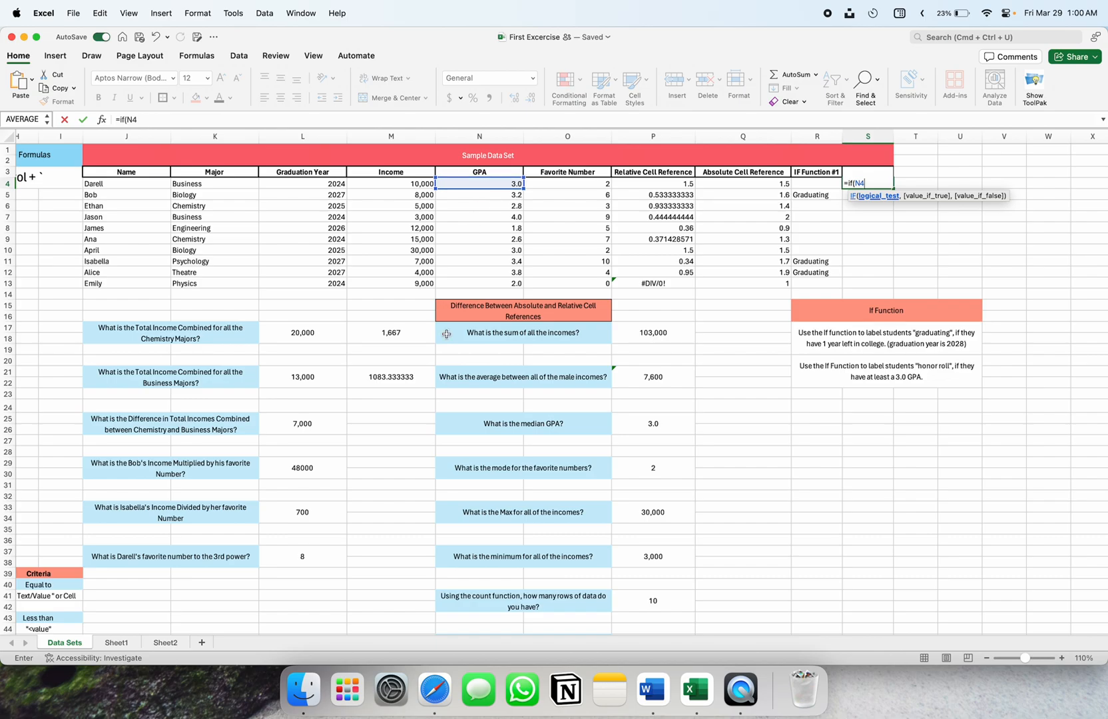
scroll(446, 333, down, 6)
scroll(446, 334, left, 4)
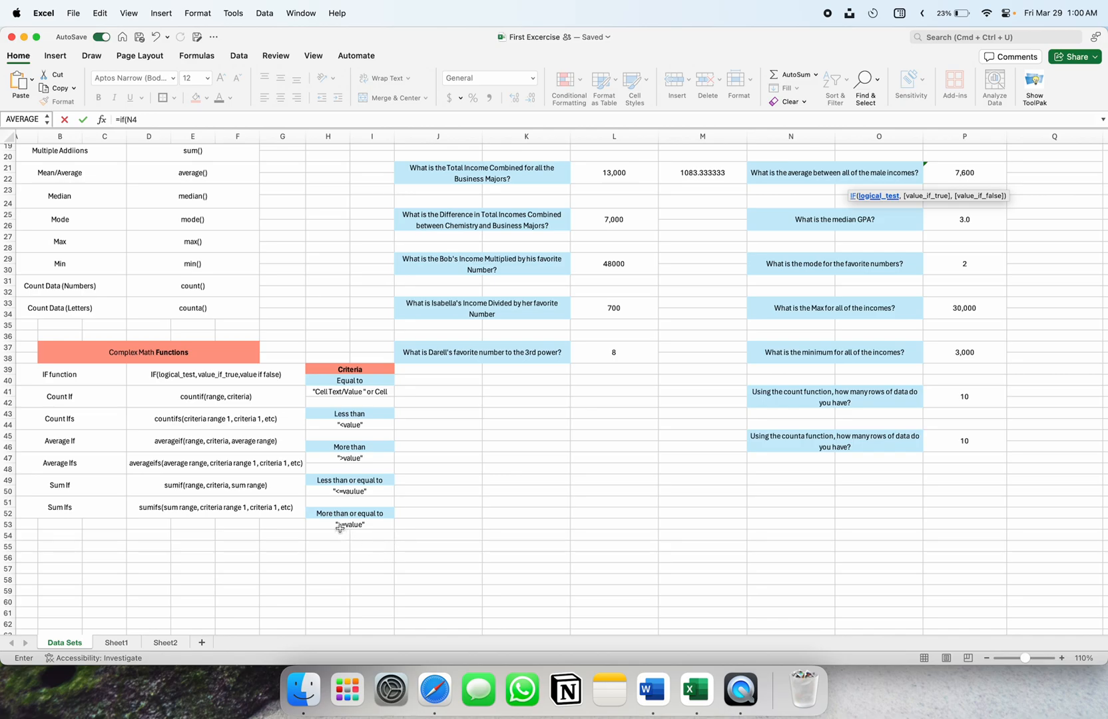
scroll(609, 390, up, 3)
scroll(609, 390, right, 2)
scroll(609, 390, up, 5)
scroll(609, 390, right, 3)
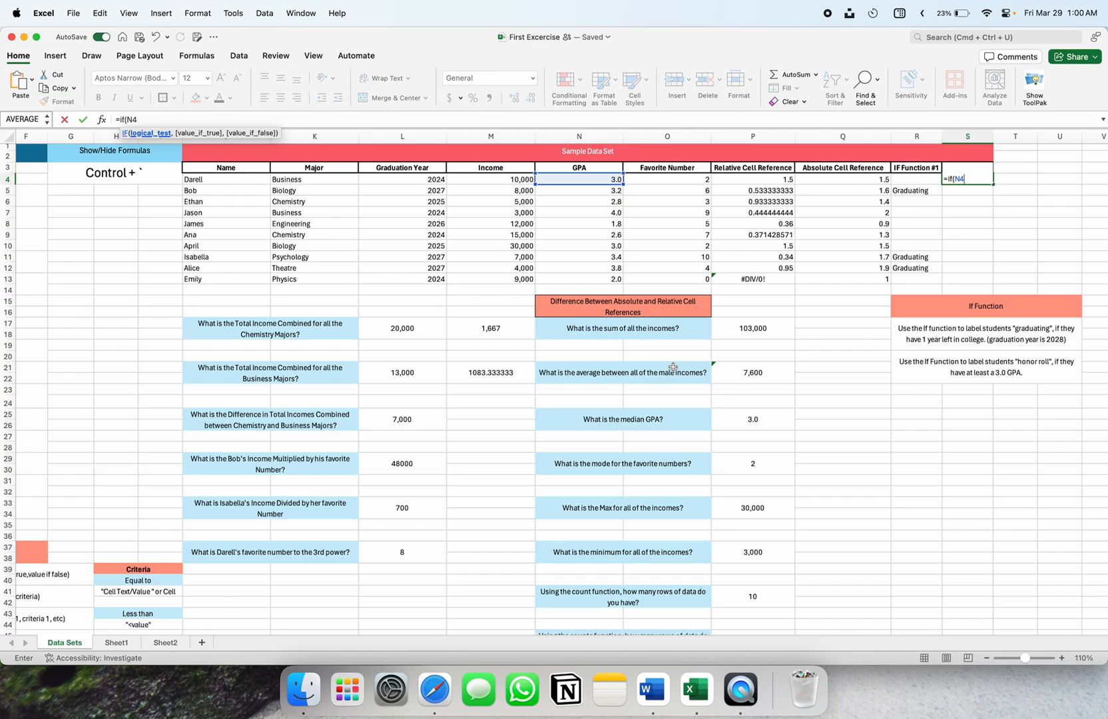
Correct S4's comparison so the formula tests N4>=3
text(>=3.0)
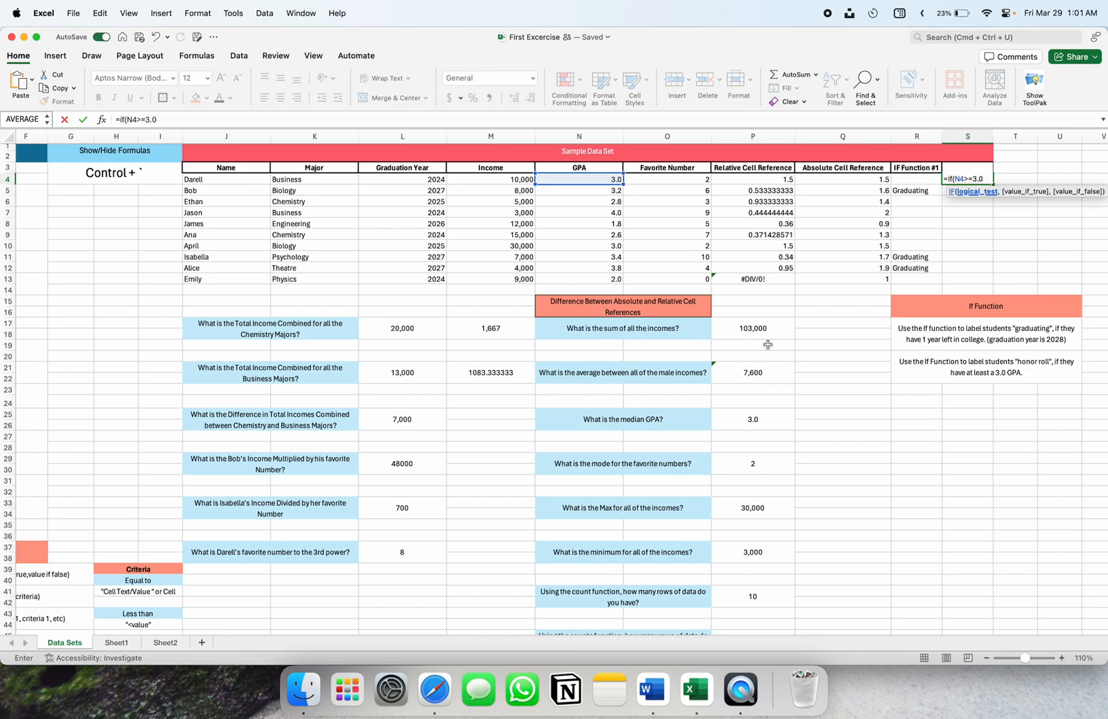
text(,)
key(Left)
key(Left)
key(Right)
key(Right)
click(974, 179)
key(BackSpace)
key(BackSpace)
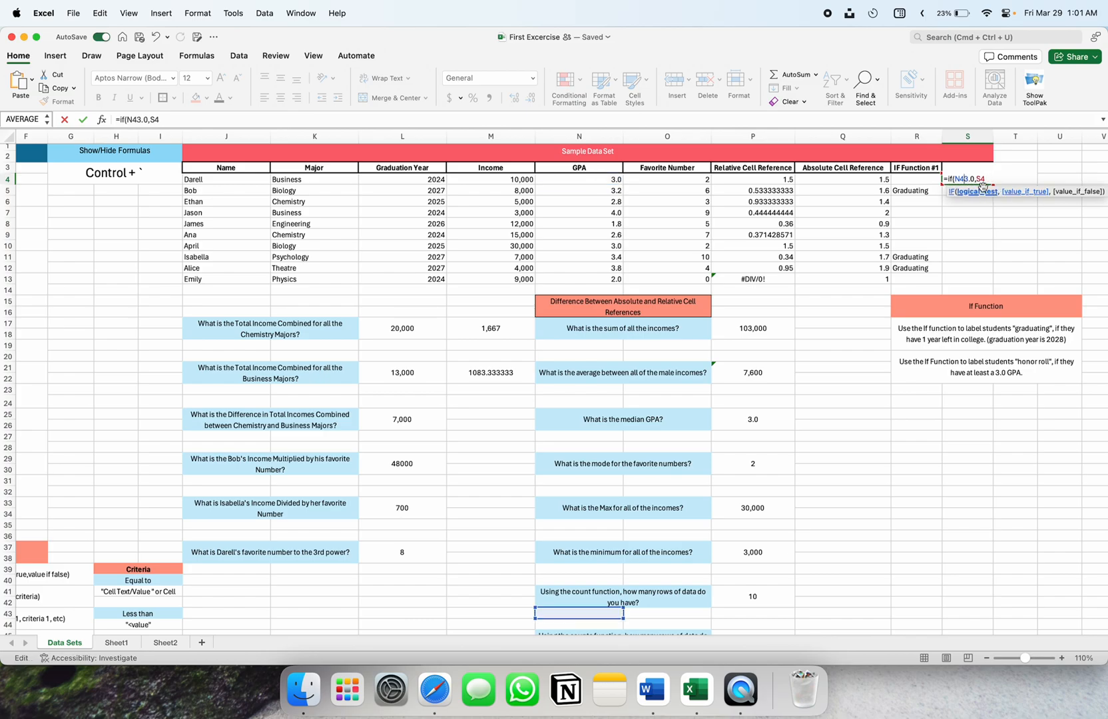
text(=)
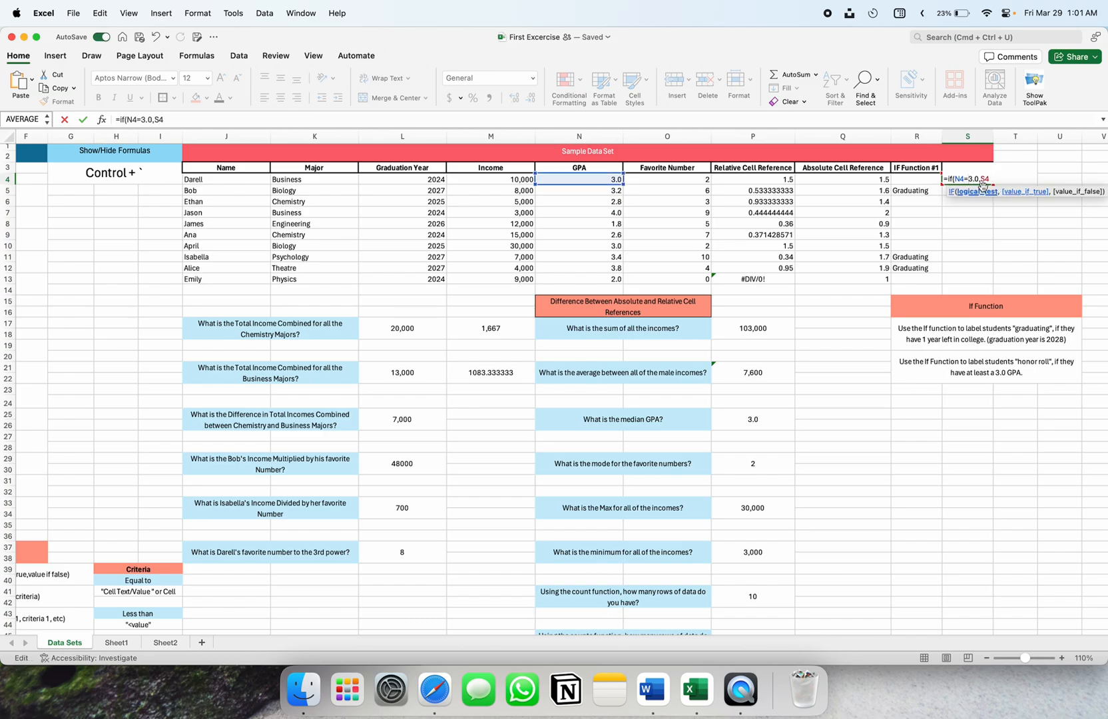
key(BackSpace)
text(>=)
Complete S4 as =IF(N4>=3,"Honor Roll",""), dropping the stray S4 reference, and enter it
click(994, 179)
key(BackSpace)
key(BackSpace)
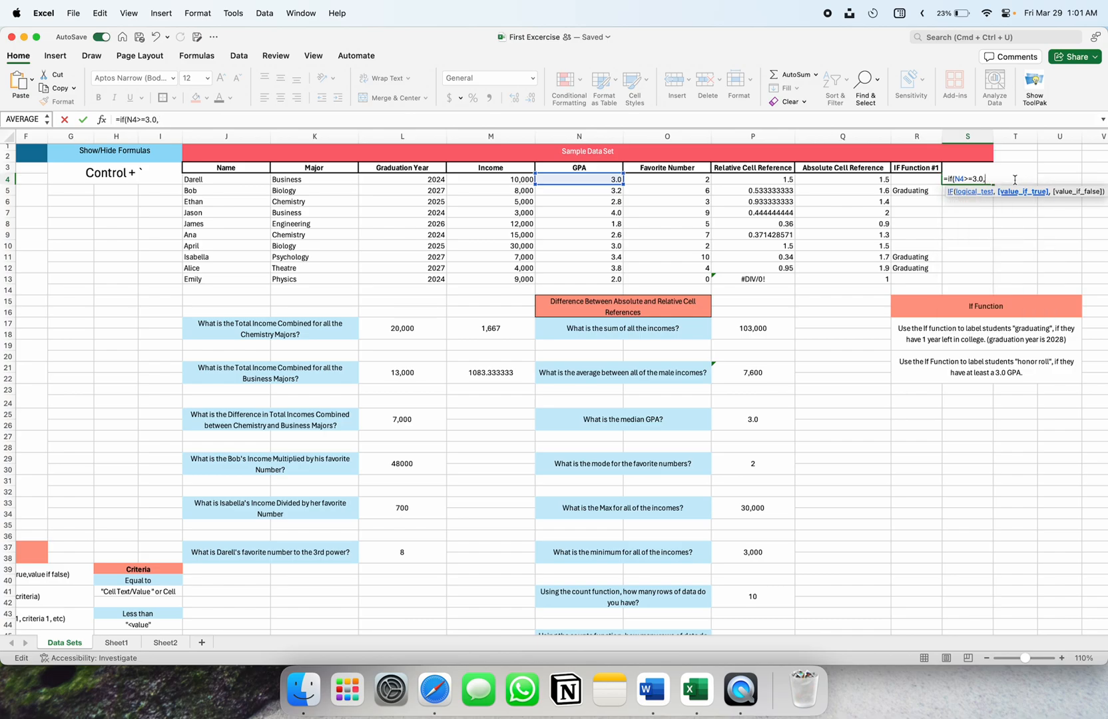
text("Honor Roll",)
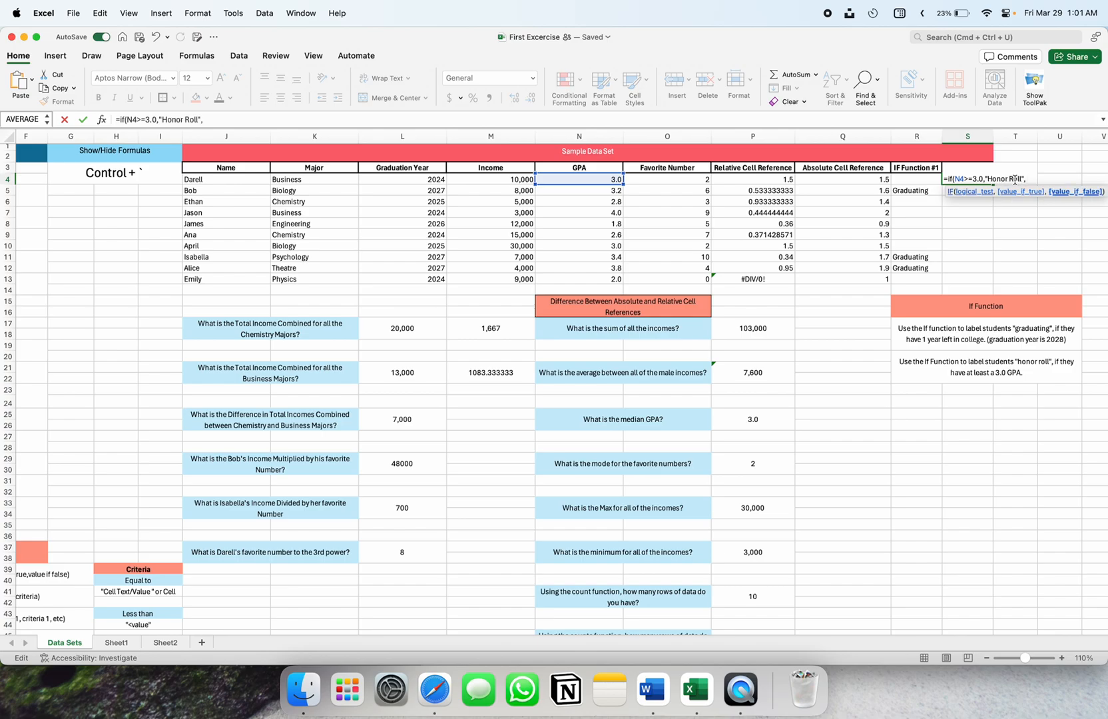
text( ""))
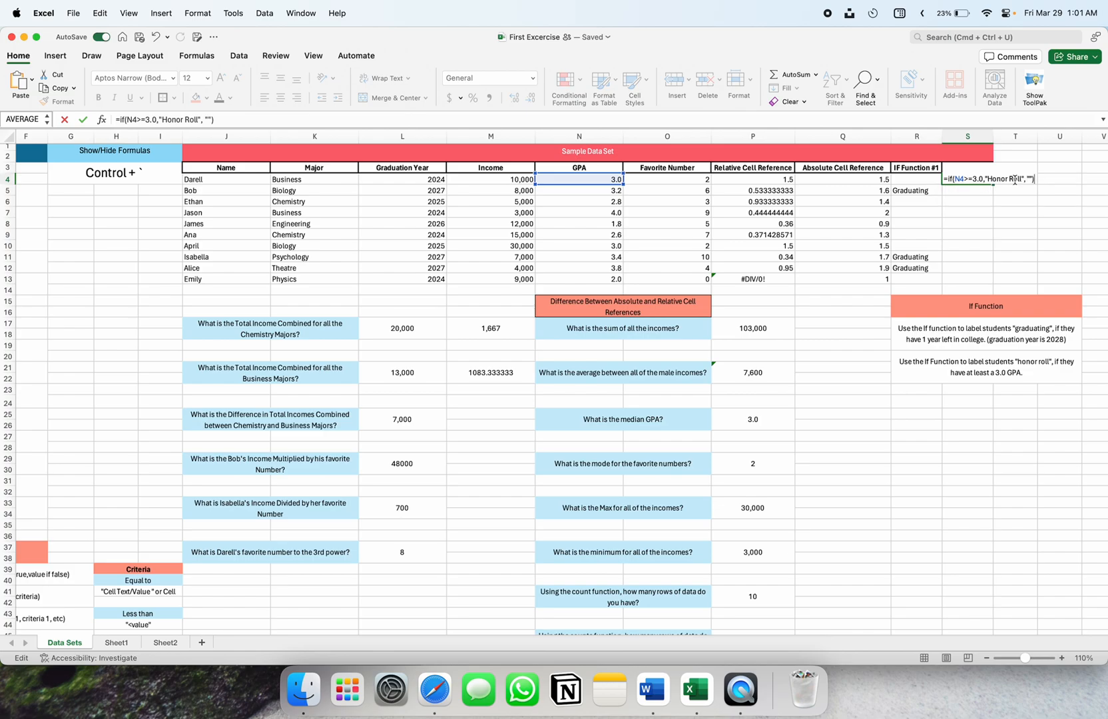
key(Return)
click(1015, 179)
Fill S4's Honor Roll formula down to S13 and check the copy in S10
click(958, 177)
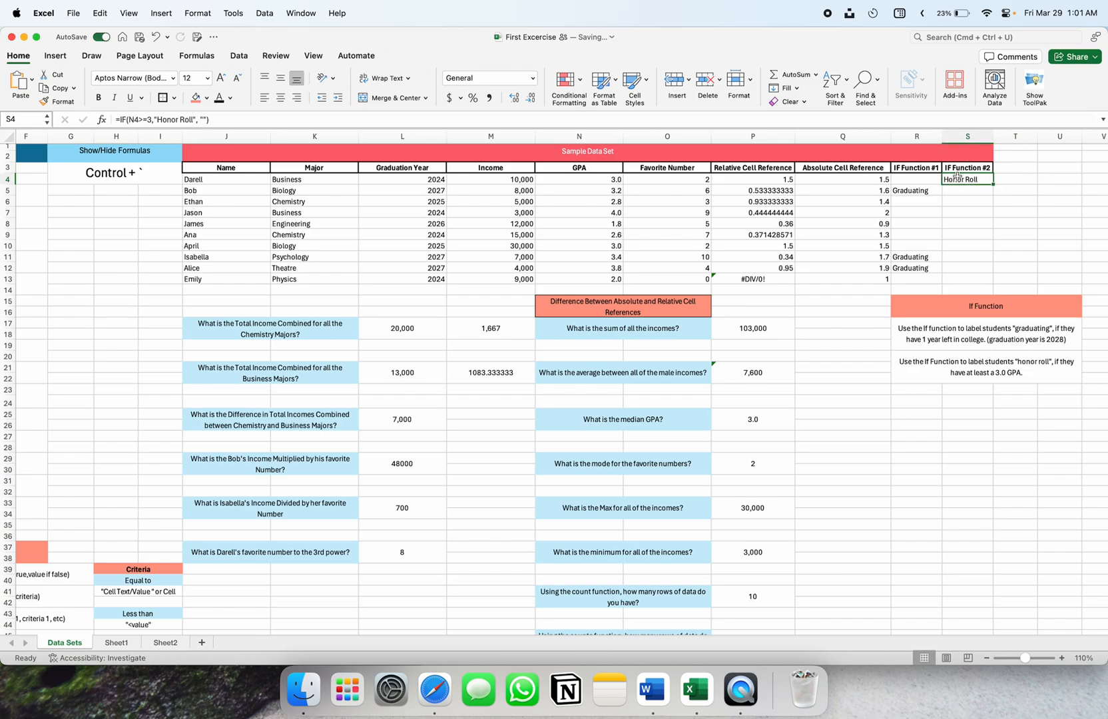
double_click(956, 177)
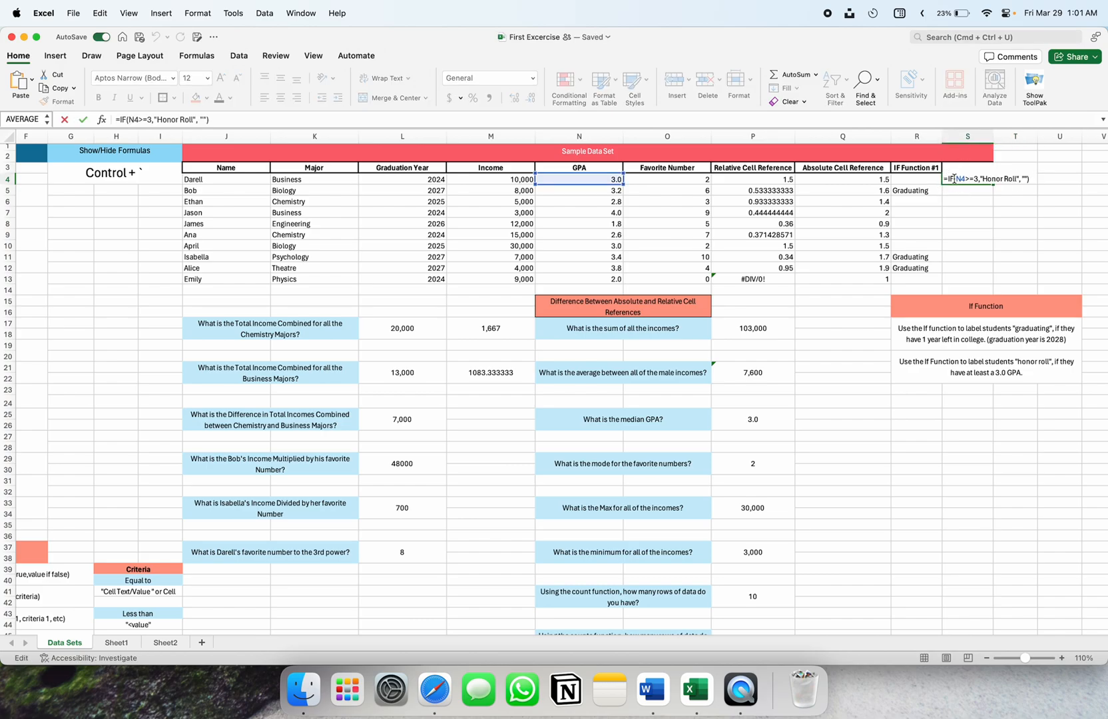
key(Escape)
drag(991, 184, 992, 284)
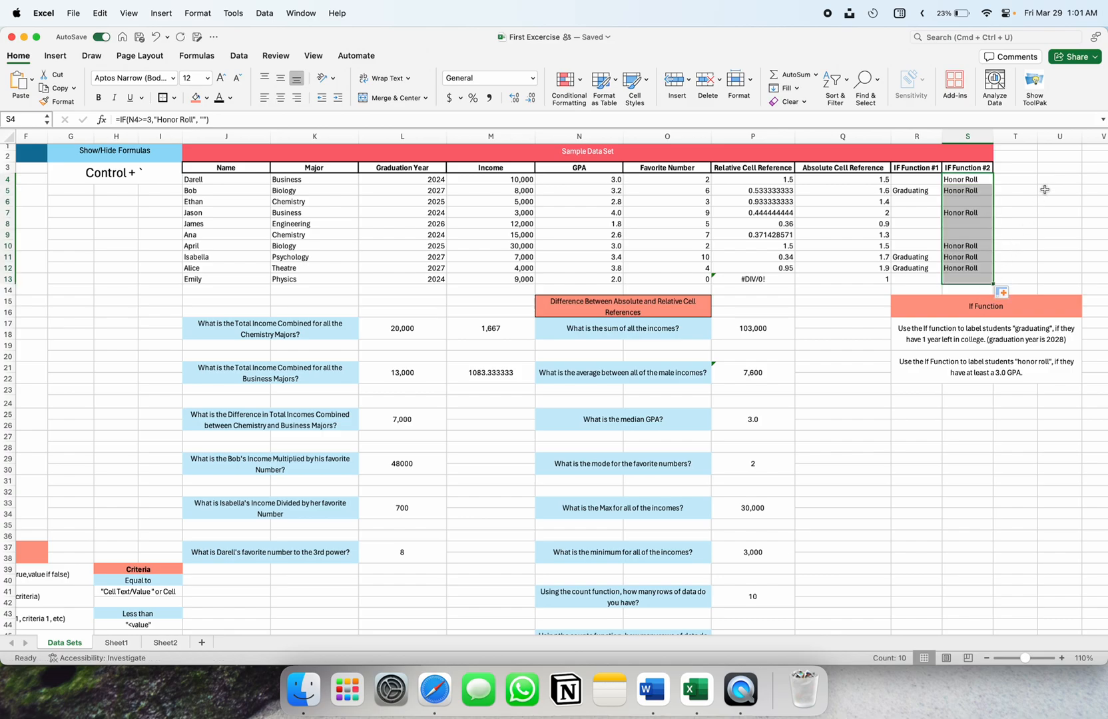
click(1044, 190)
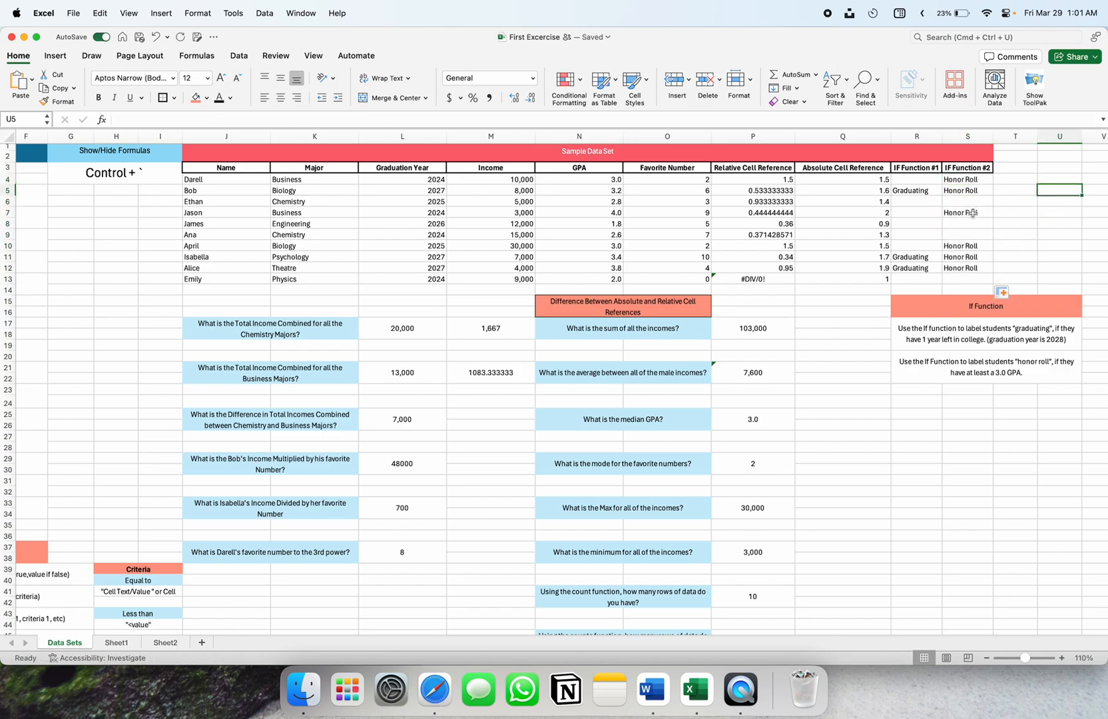
click(964, 245)
Retype S4's comparison operator as => and enter the formula
click(972, 181)
double_click(979, 183)
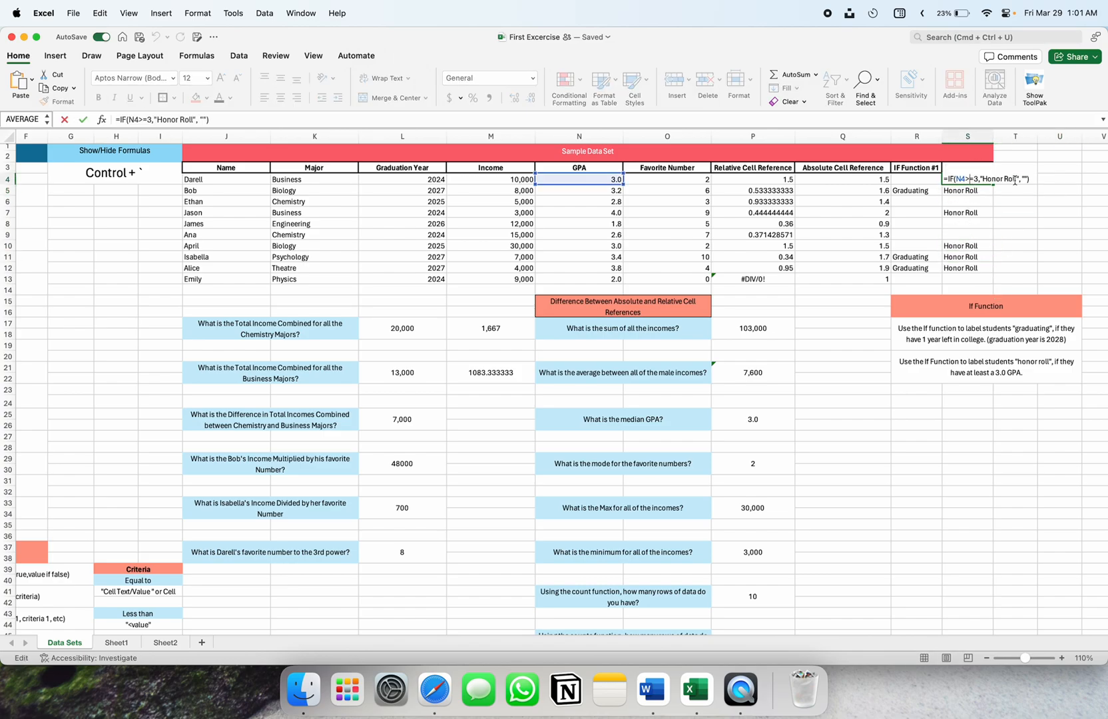
click(974, 180)
key(BackSpace)
key(BackSpace)
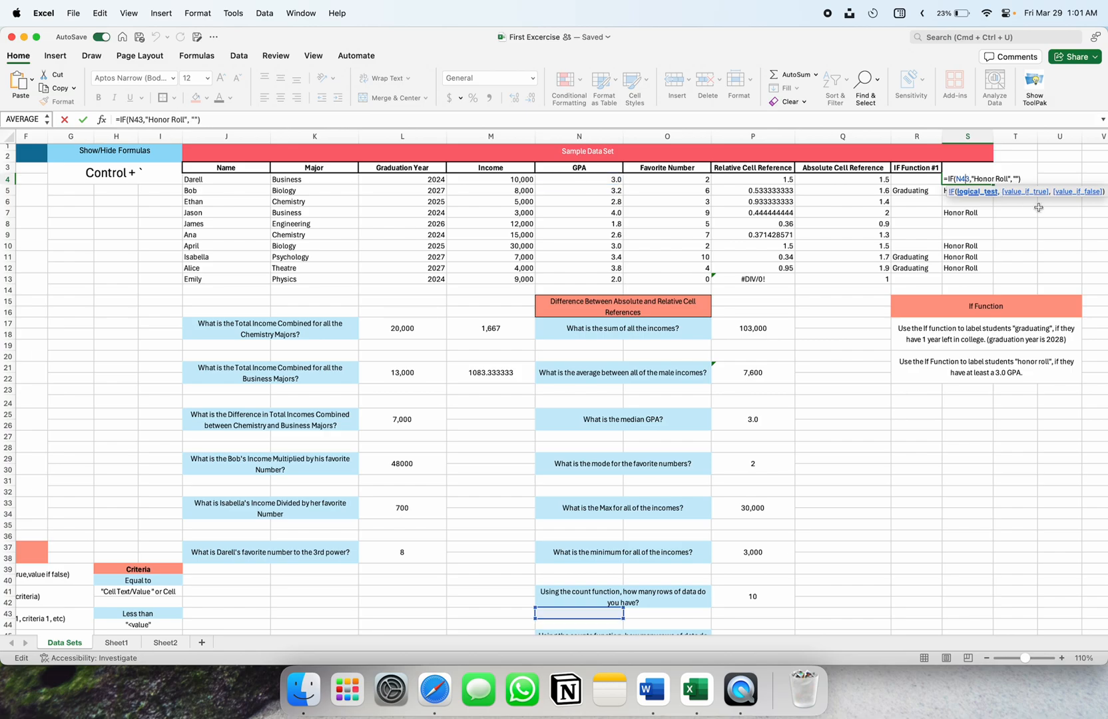
text(=)
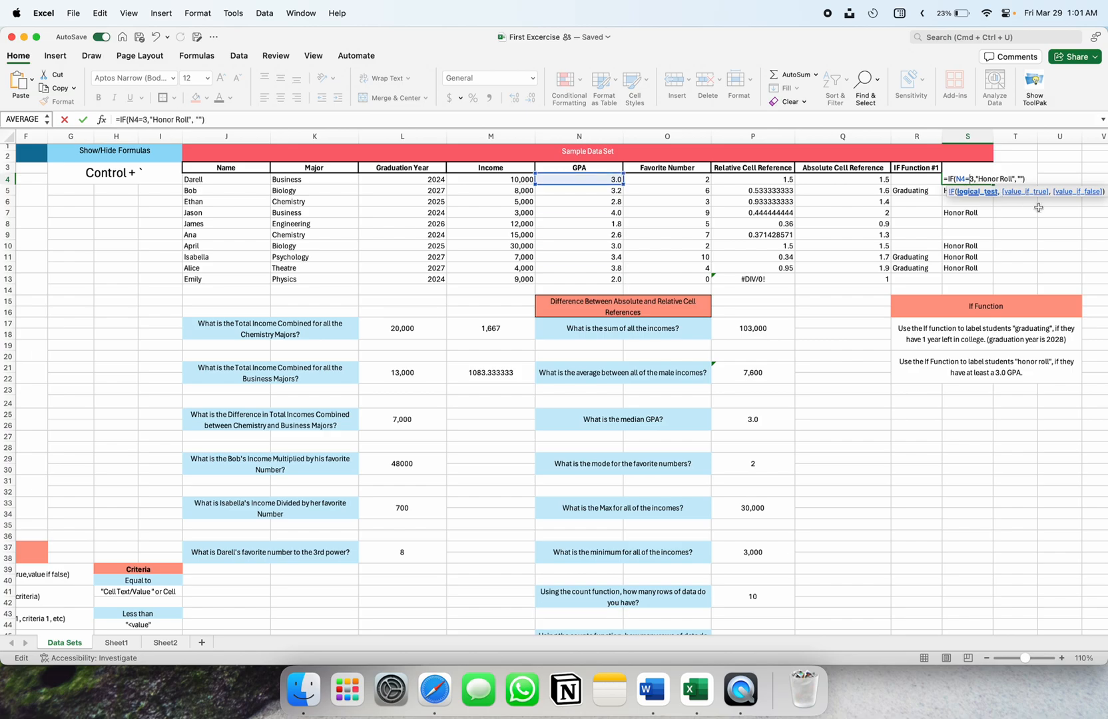
text(>)
key(Return)
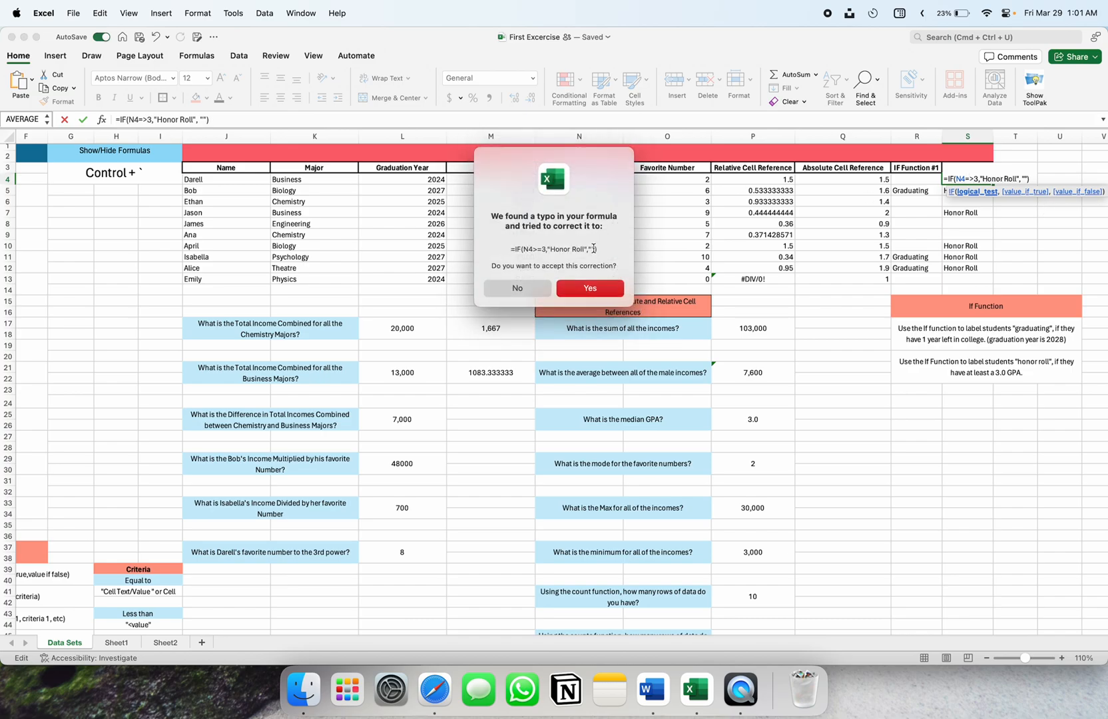
Accept Excel's fix to =IF(N4>=3,"Honor Roll",""), showing Honor Roll in S5, S7, S10–S12
drag(597, 250, 541, 251)
click(538, 251)
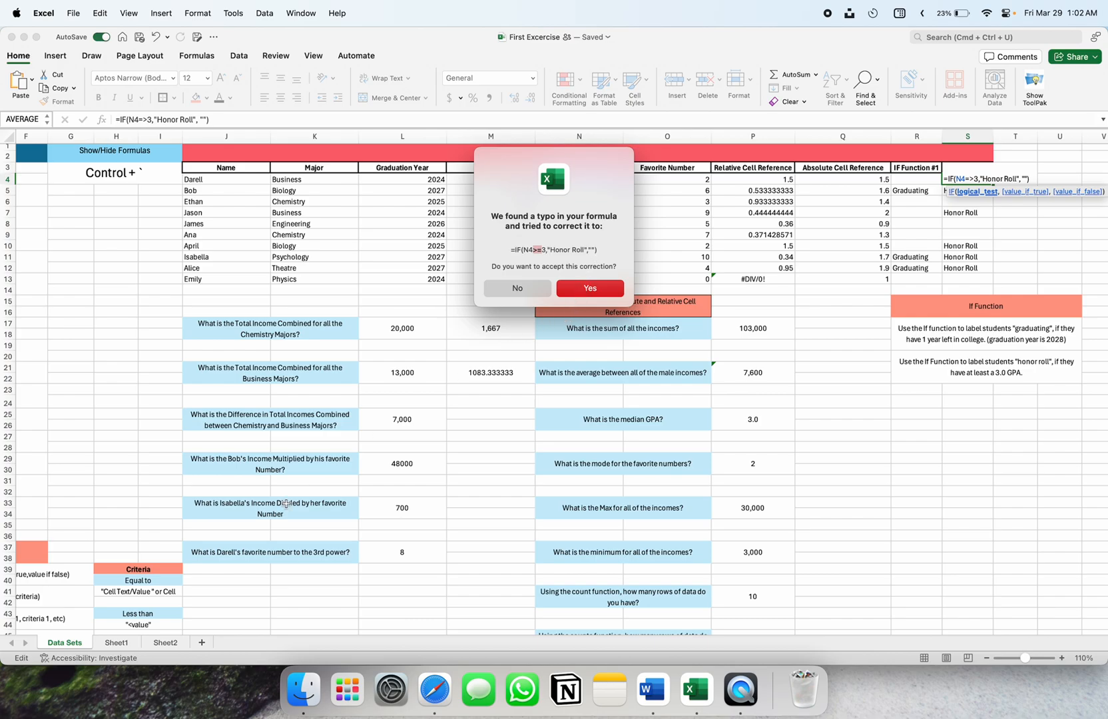
click(590, 287)
scroll(365, 481, down, 2)
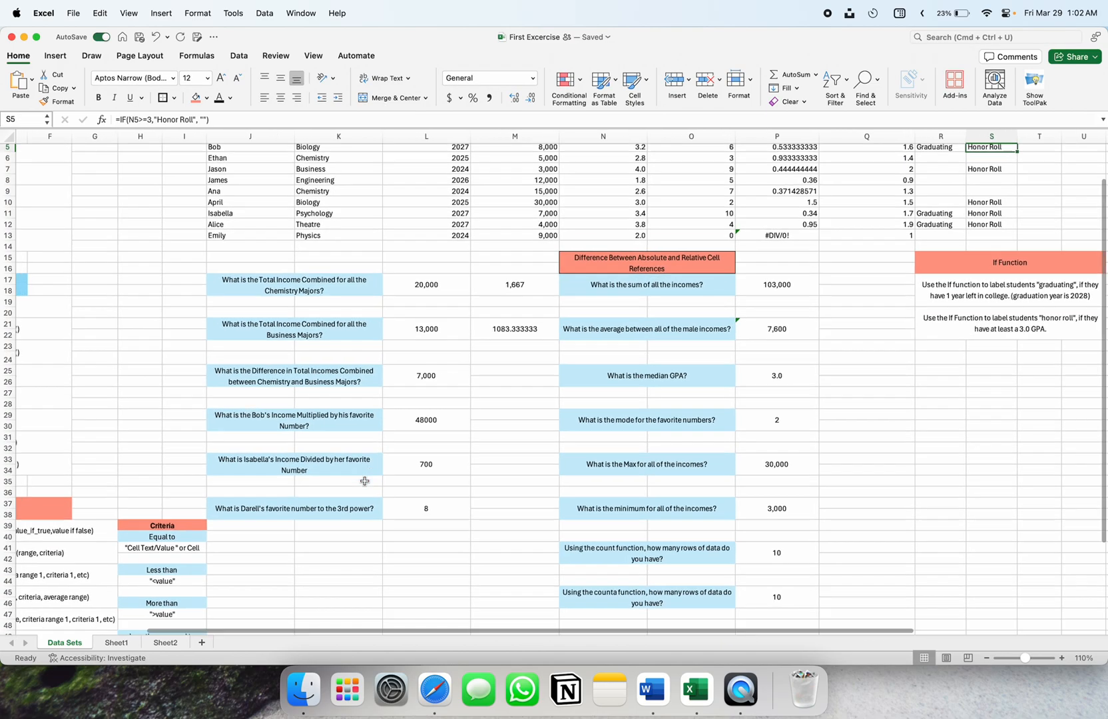
scroll(365, 481, up, 1)
scroll(365, 480, left, 2)
scroll(373, 476, down, 4)
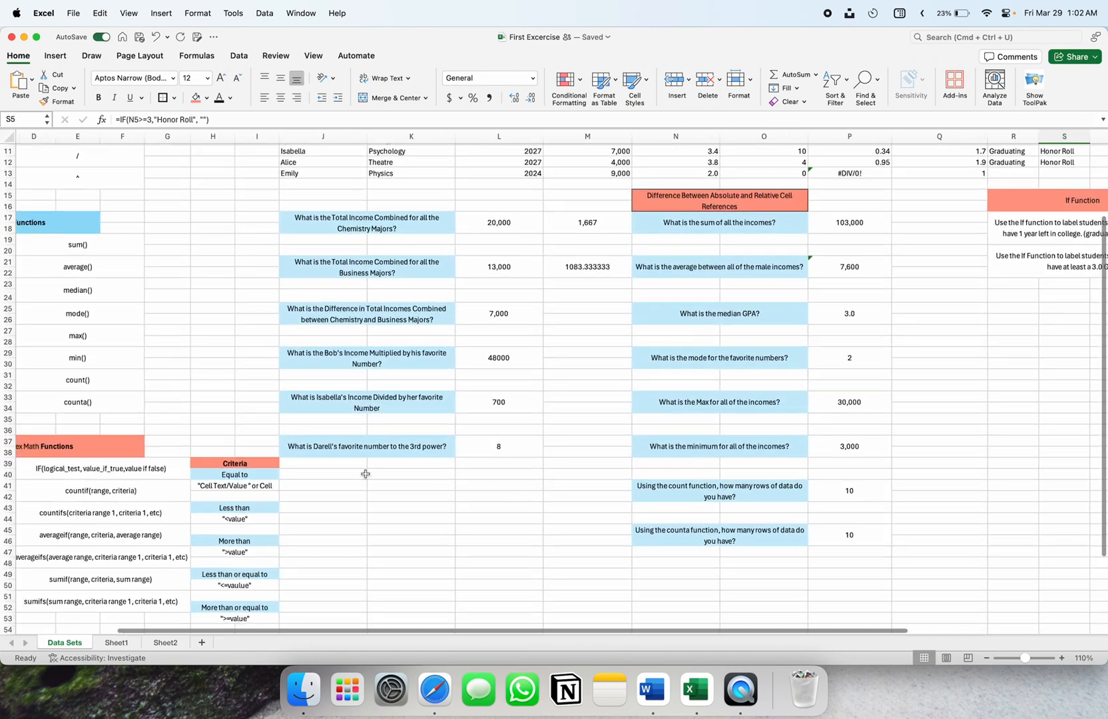
scroll(375, 474, down, 2)
scroll(375, 474, left, 1)
drag(286, 396, 279, 545)
click(359, 514)
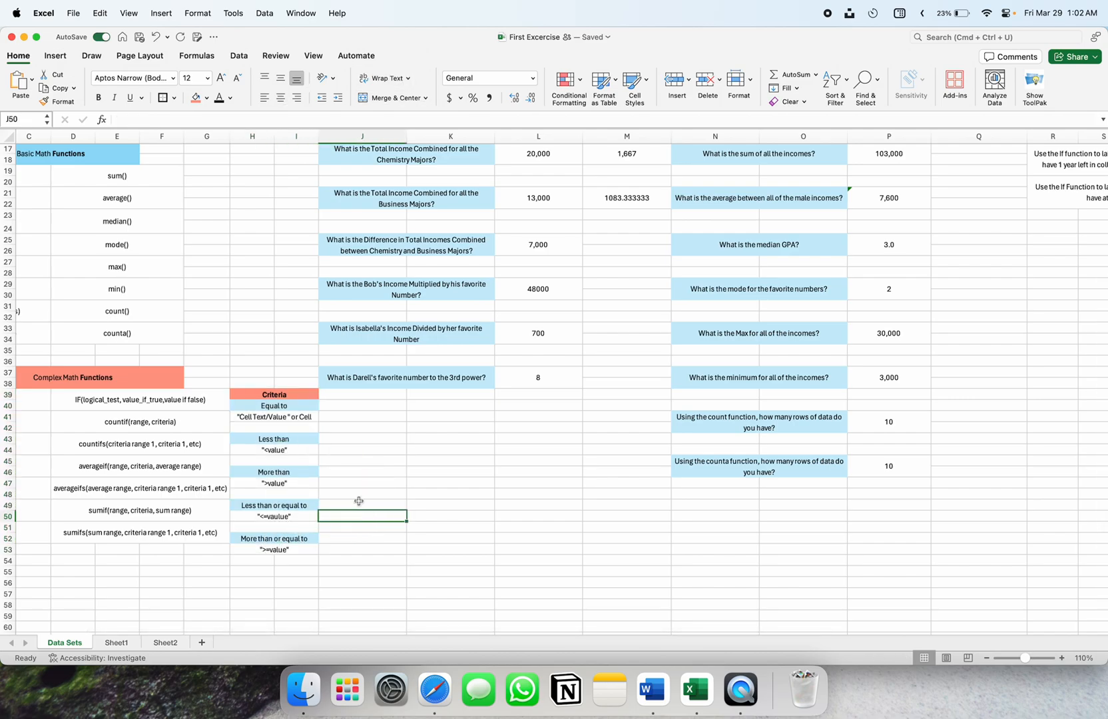
scroll(561, 518, right, 2)
scroll(561, 518, up, 4)
scroll(561, 517, up, 3)
scroll(561, 517, right, 3)
scroll(562, 517, left, 1)
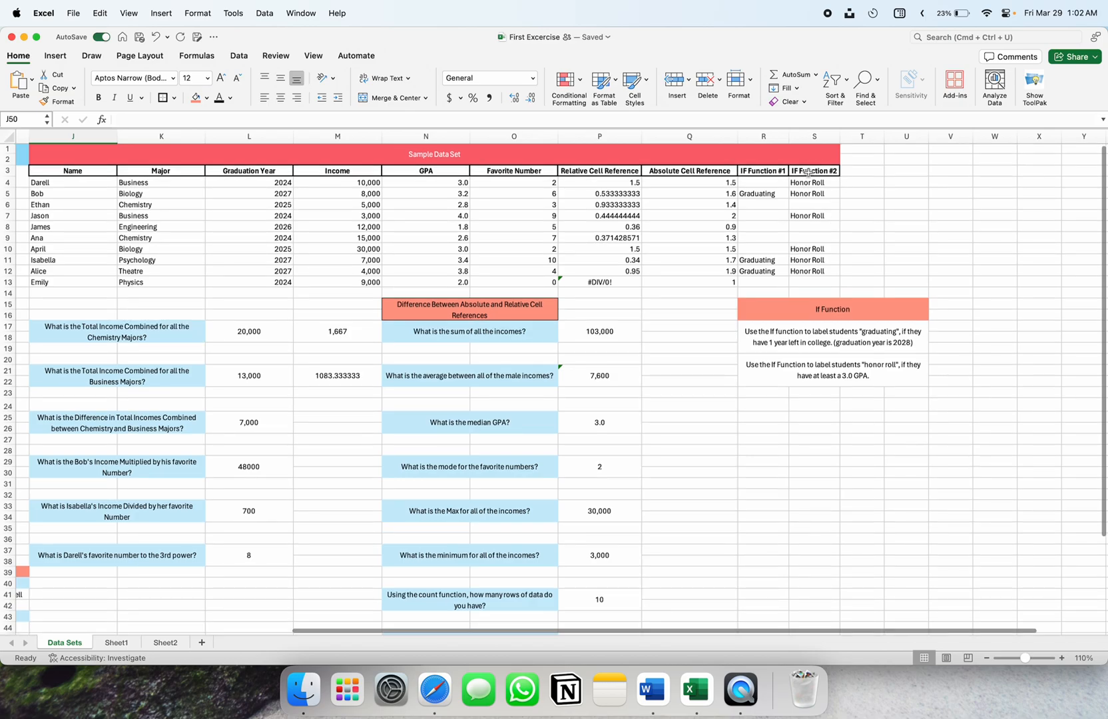
double_click(808, 182)
key(Escape)
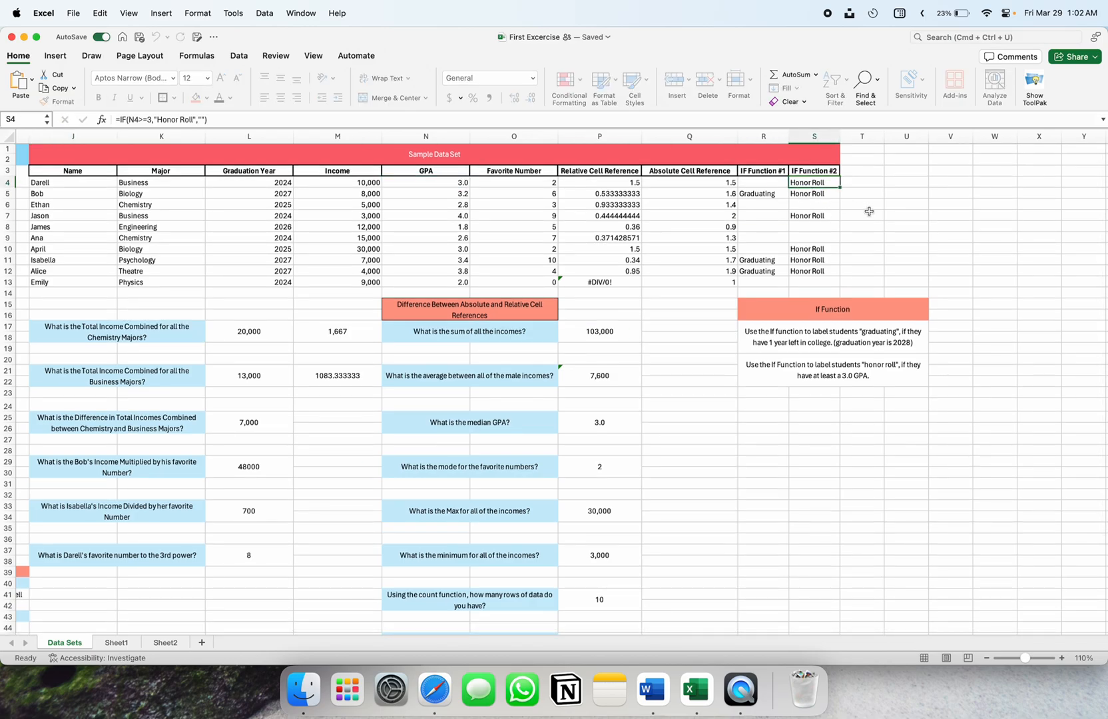
drag(820, 181, 818, 280)
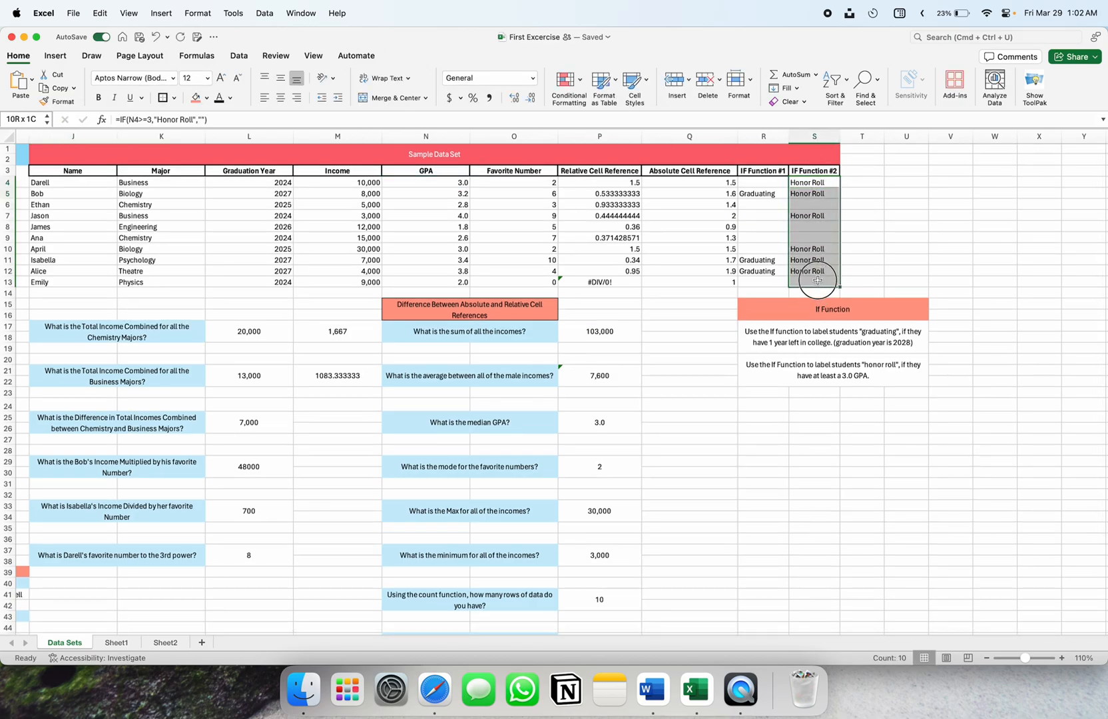
click(880, 261)
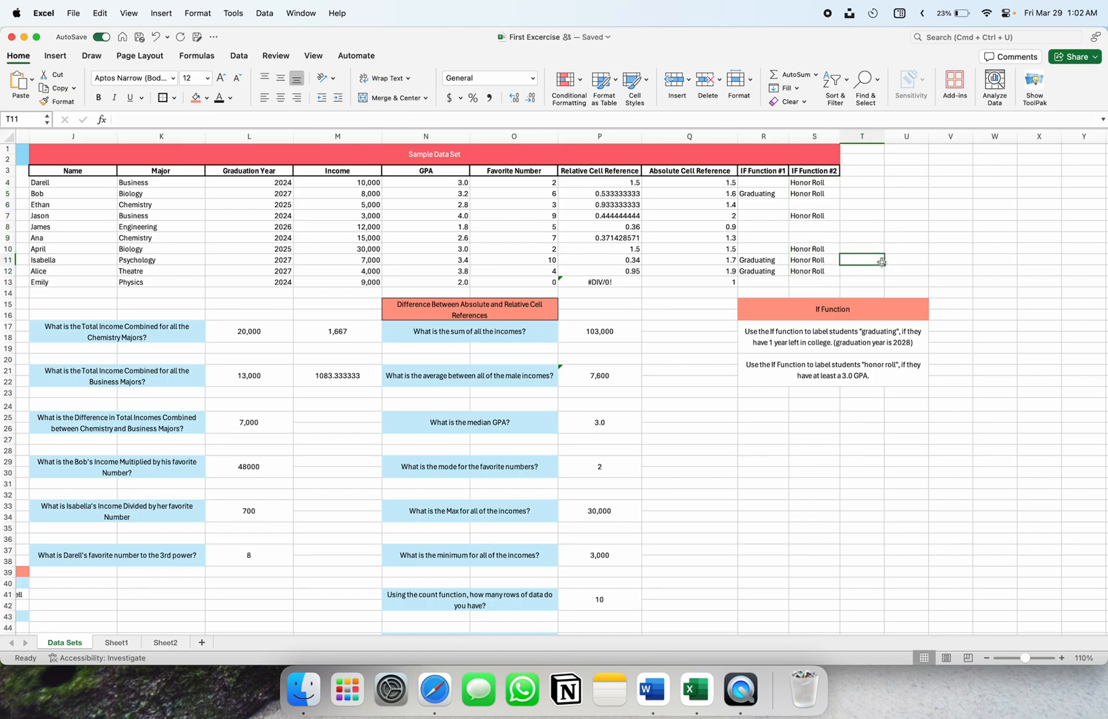
click(818, 184)
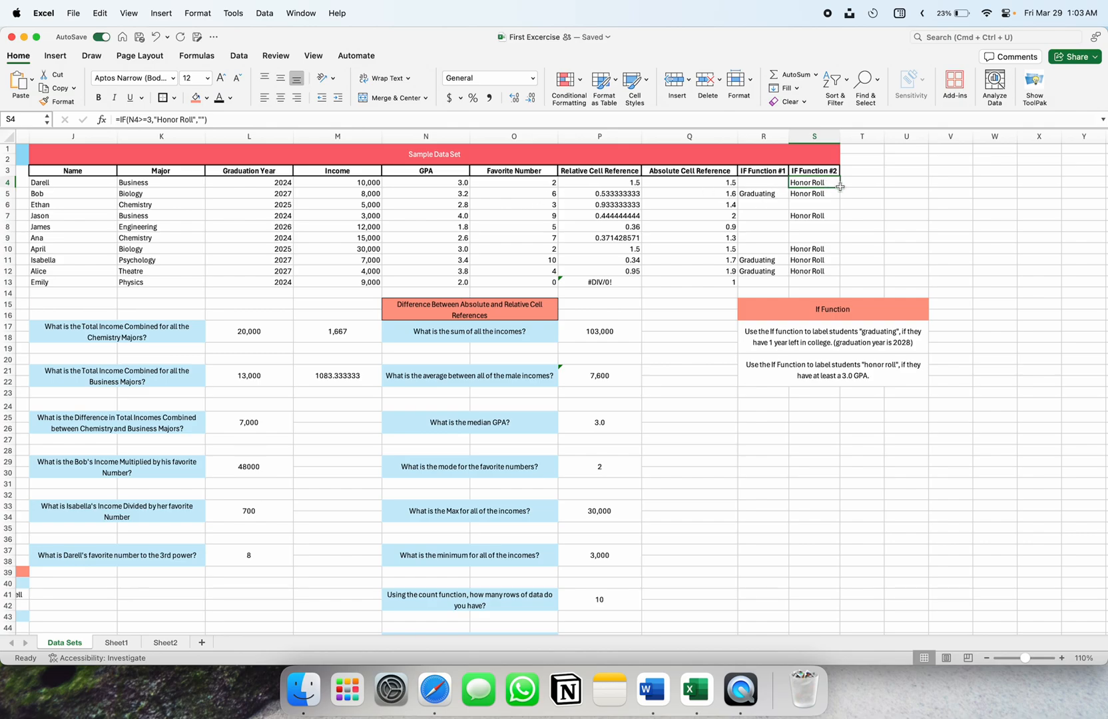
drag(839, 187, 825, 288)
click(874, 270)
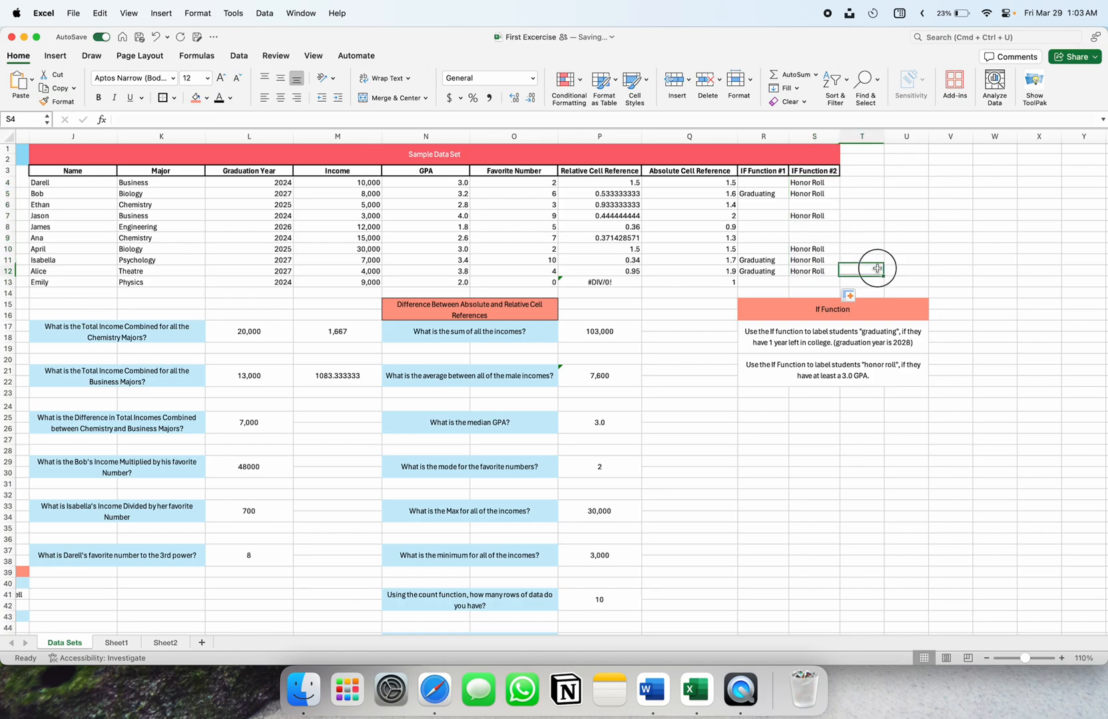
click(829, 181)
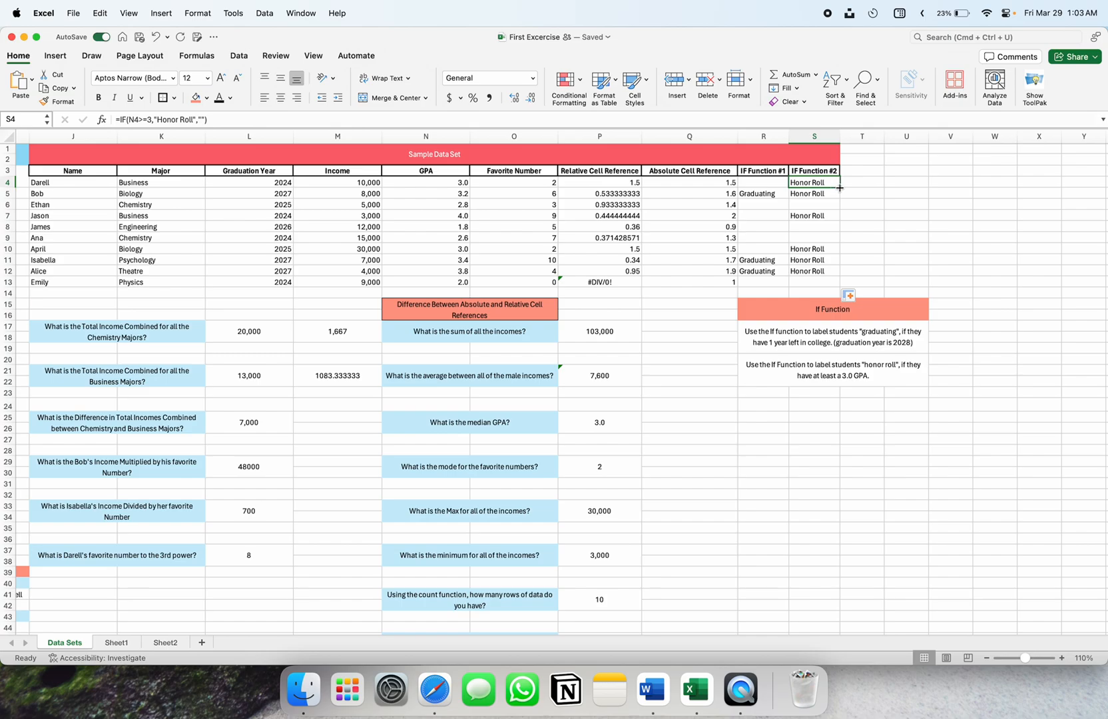
click(856, 226)
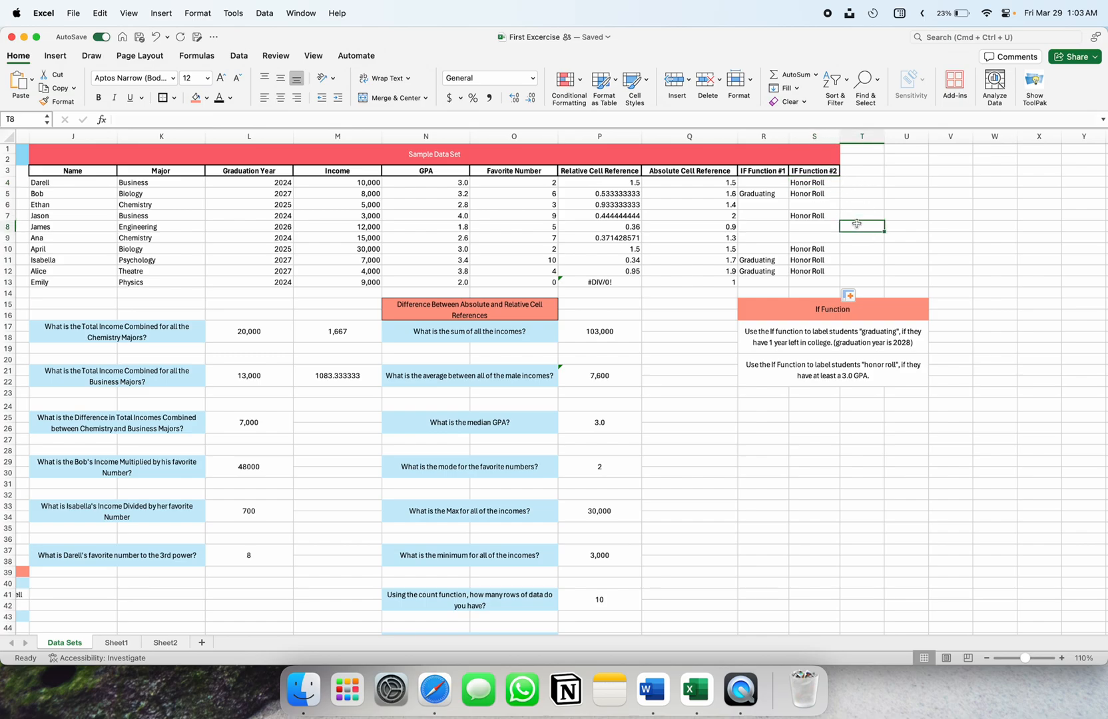
click(794, 311)
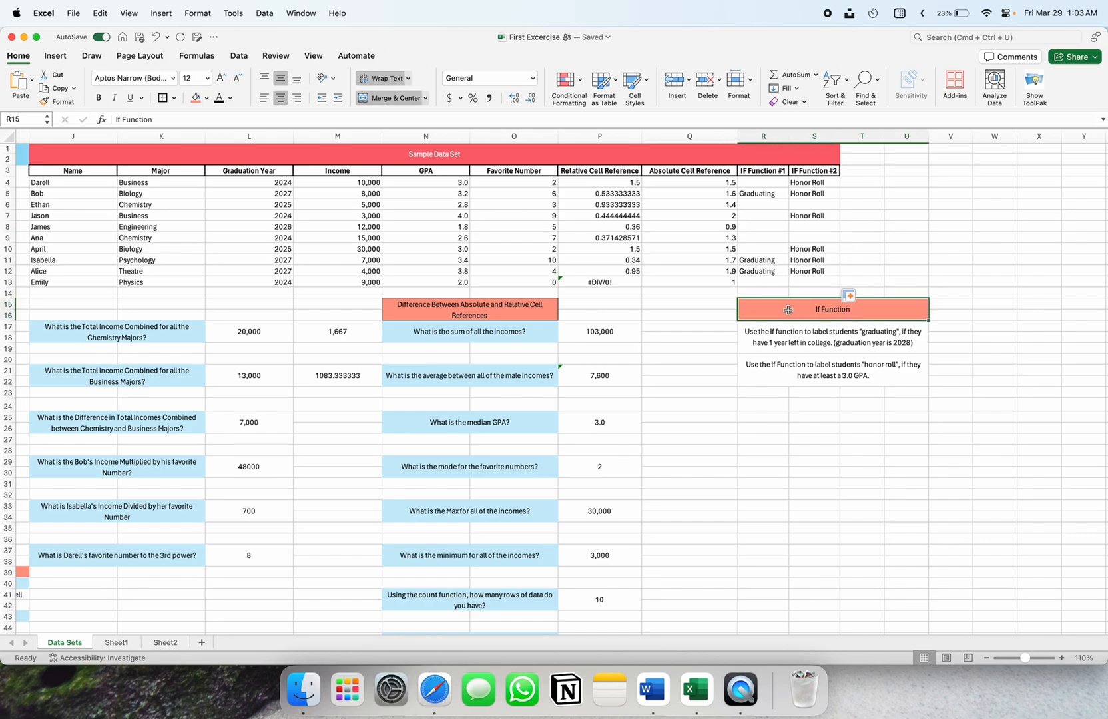